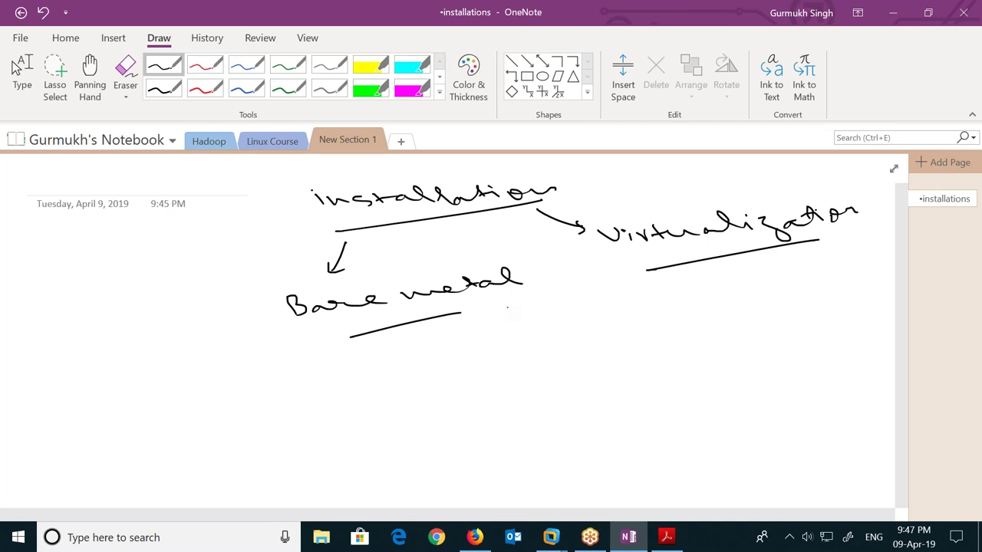
- Handwrite "Windows" and "Linux" with arrows beneath the Bare metal heading, and draw a dash after each
{"action": "mouse_move", "coordinate": [380, 335]}
{"action": "left_mouse_down"}
{"action": "mouse_move", "coordinate": [419, 351]}
{"action": "mouse_move", "coordinate": [637, 314]}
{"action": "left_mouse_up"}
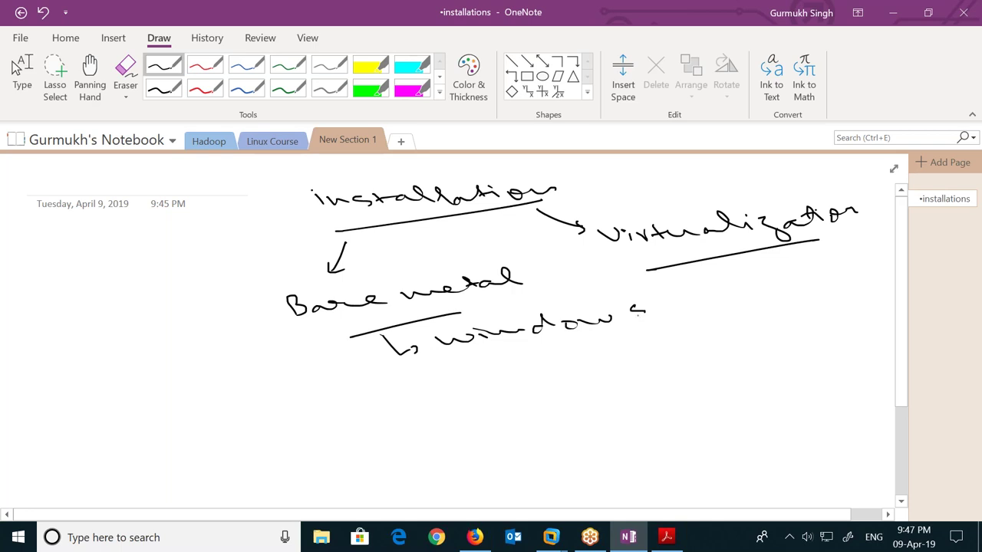
{"action": "left_click_drag", "start_coordinate": [419, 388], "coordinate": [490, 385]}
{"action": "mouse_move", "coordinate": [491, 383]}
{"action": "left_mouse_down"}
{"action": "mouse_move", "coordinate": [510, 379]}
{"action": "mouse_move", "coordinate": [492, 374]}
{"action": "left_mouse_up"}
{"action": "left_click_drag", "start_coordinate": [506, 378], "coordinate": [601, 366]}
{"action": "left_click_drag", "start_coordinate": [651, 309], "coordinate": [673, 306]}
{"action": "left_click_drag", "start_coordinate": [635, 347], "coordinate": [664, 340]}
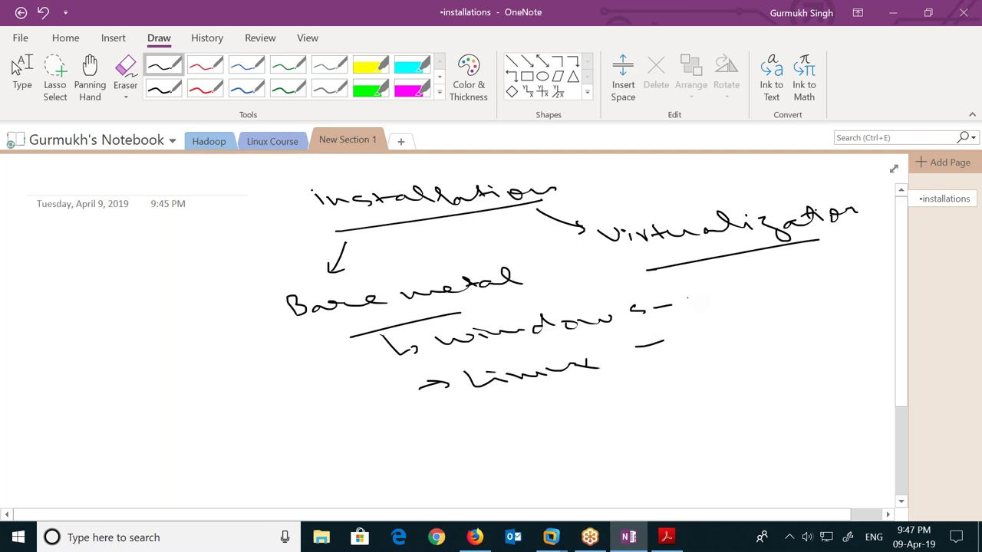
- Handwrite the possible guest systems beside each host: Linux and Windows in a bracket for Windows, and "window, lin" for Linux
{"action": "mouse_move", "coordinate": [688, 295]}
{"action": "left_mouse_down"}
{"action": "mouse_move", "coordinate": [708, 301]}
{"action": "mouse_move", "coordinate": [766, 286]}
{"action": "mouse_move", "coordinate": [778, 299]}
{"action": "mouse_move", "coordinate": [799, 281]}
{"action": "mouse_move", "coordinate": [869, 268]}
{"action": "left_mouse_up"}
{"action": "left_click_drag", "start_coordinate": [729, 314], "coordinate": [802, 308]}
{"action": "left_click_drag", "start_coordinate": [681, 292], "coordinate": [745, 323]}
{"action": "left_click_drag", "start_coordinate": [672, 292], "coordinate": [689, 287]}
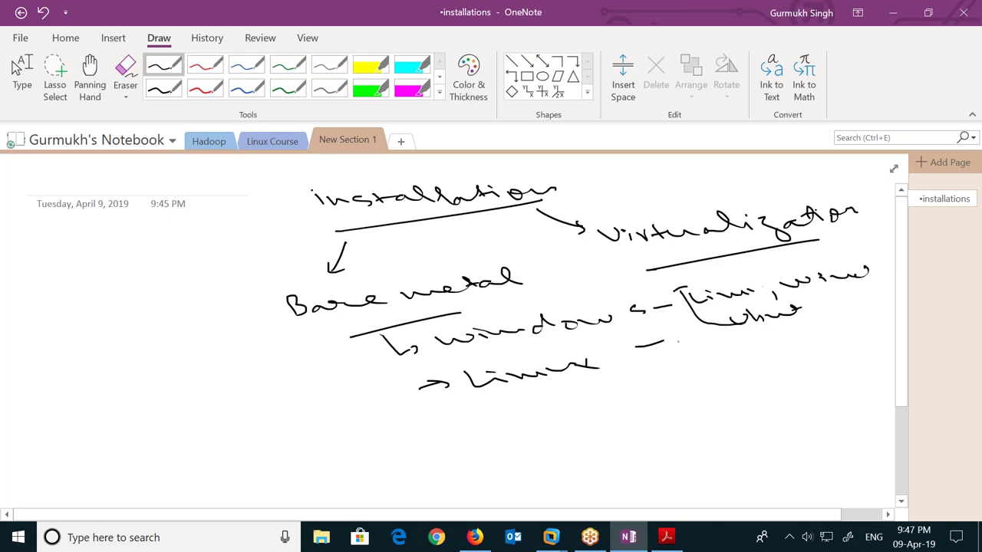
{"action": "left_click_drag", "start_coordinate": [695, 346], "coordinate": [887, 314]}
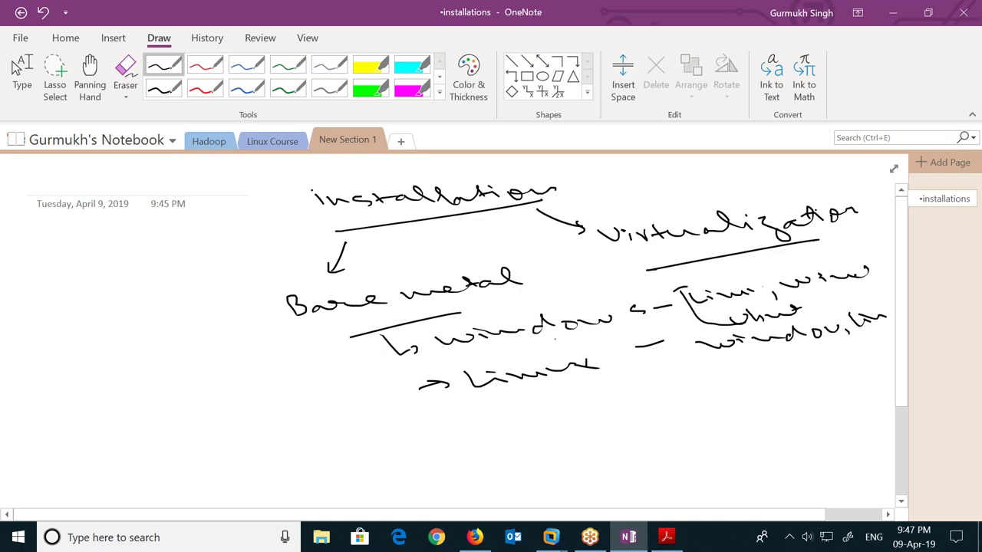
{"action": "key", "text": "Escape"}
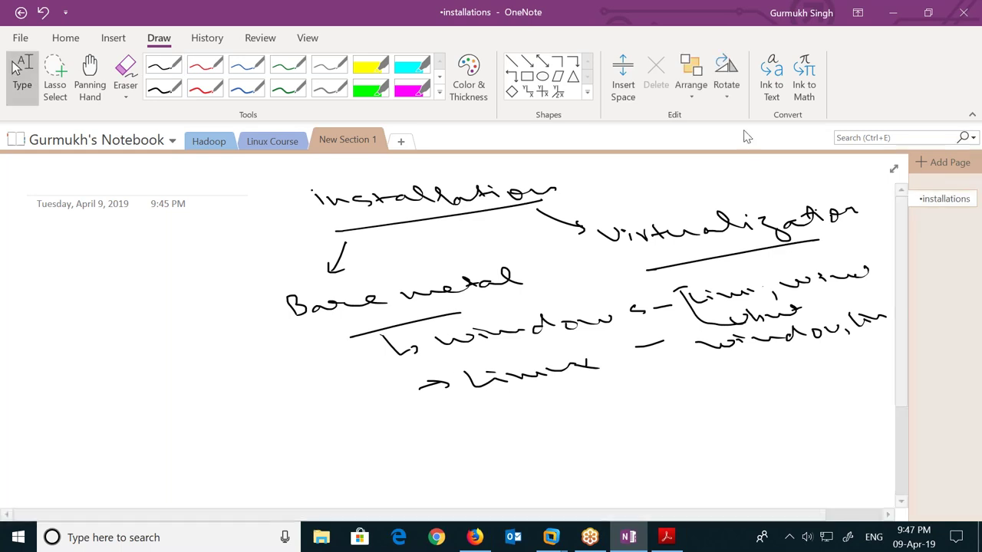
- Minimize the notes, examine the computer's basic system information such as processor and installed memory, and close it
{"action": "left_click", "coordinate": [890, 18]}
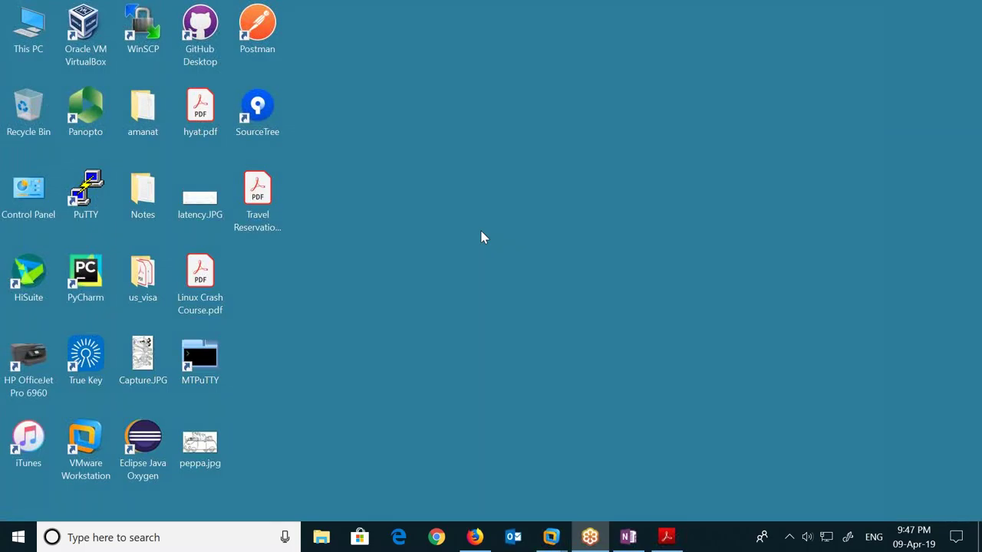
{"action": "left_click", "coordinate": [18, 539]}
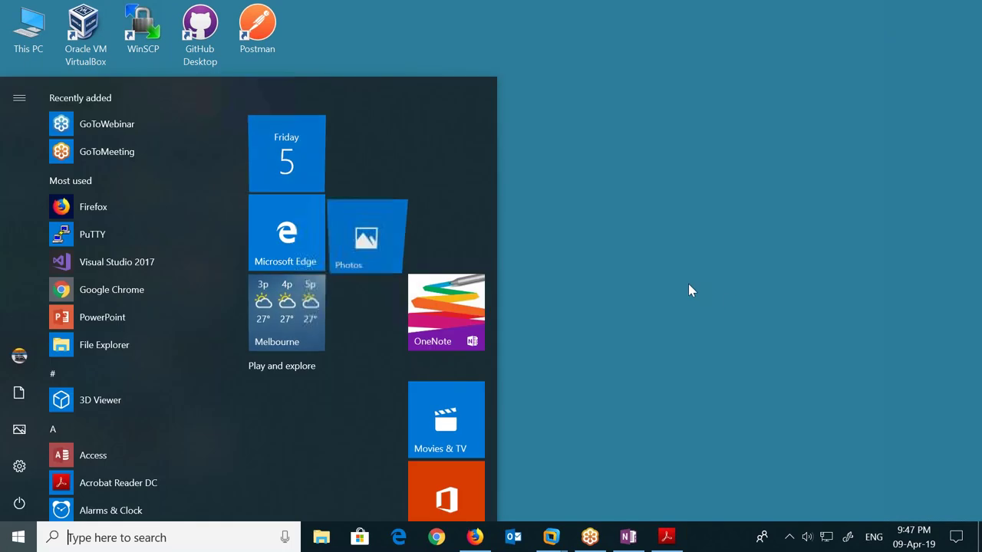
{"action": "left_click", "coordinate": [687, 287]}
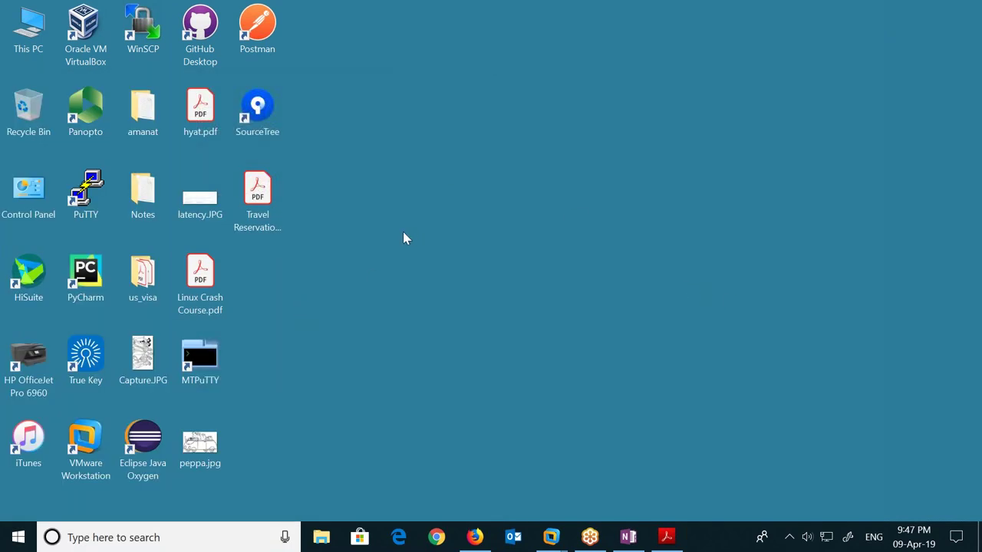
{"action": "right_click", "coordinate": [33, 39]}
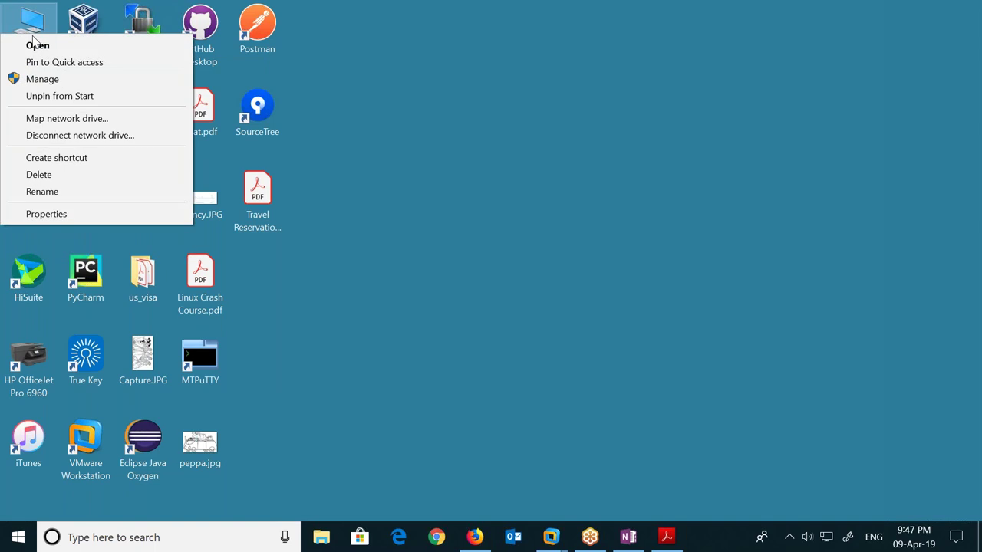
{"action": "left_click", "coordinate": [77, 213]}
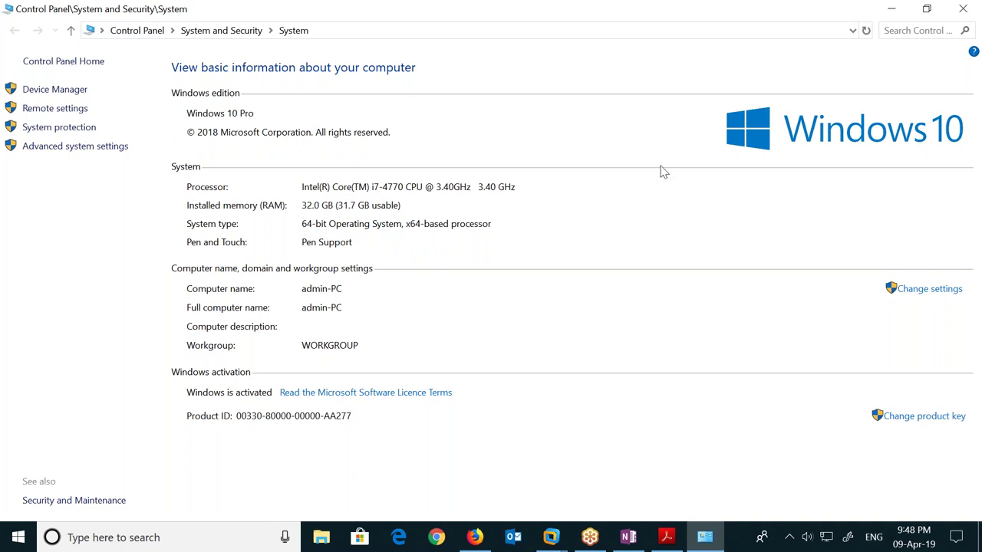
{"action": "left_click", "coordinate": [974, 10]}
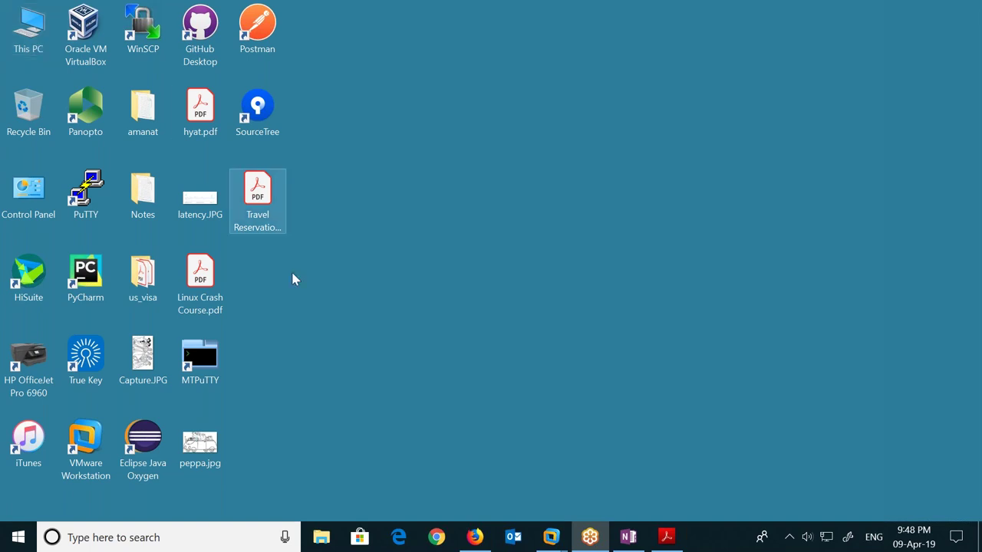
- Switch to VMware Workstation, examine the dn1 virtual machine's hardware summary, and minimize the window
{"action": "mouse_move", "coordinate": [560, 535]}
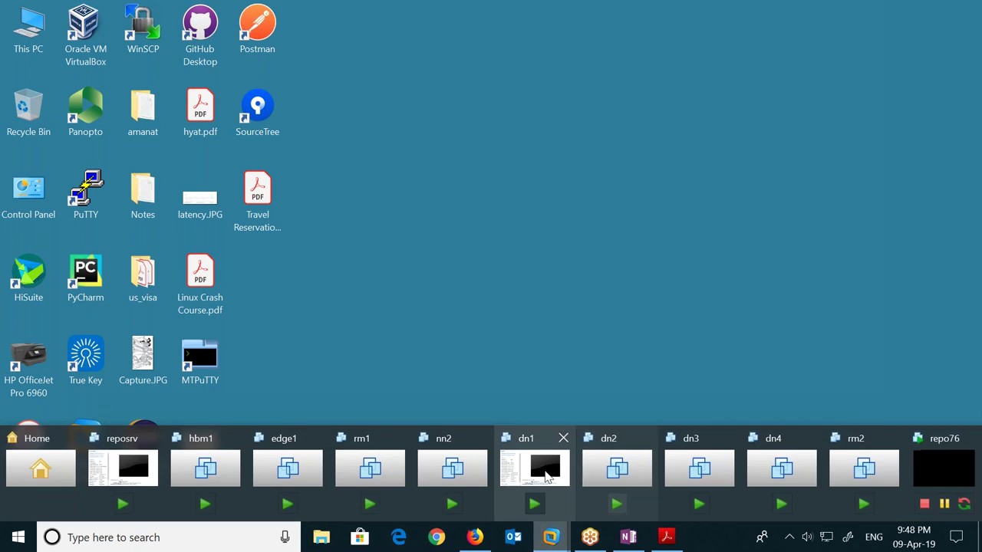
{"action": "left_click", "coordinate": [534, 467]}
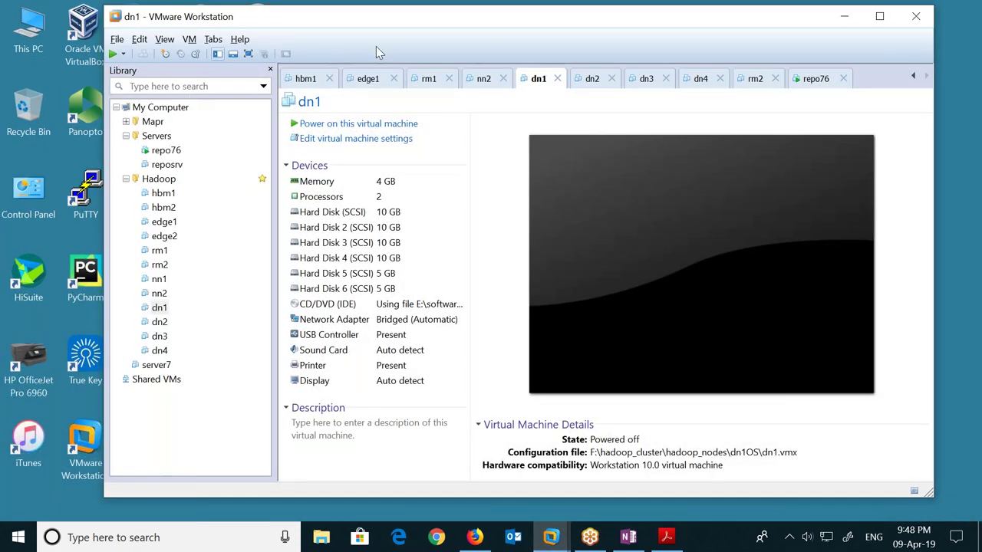
{"action": "left_click_drag", "start_coordinate": [376, 22], "coordinate": [364, 23]}
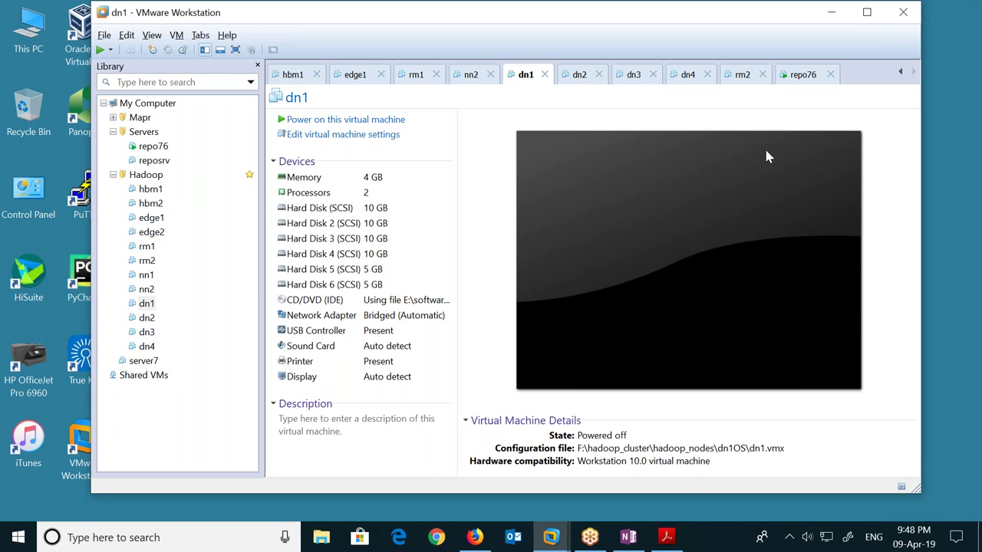
{"action": "left_click", "coordinate": [836, 13]}
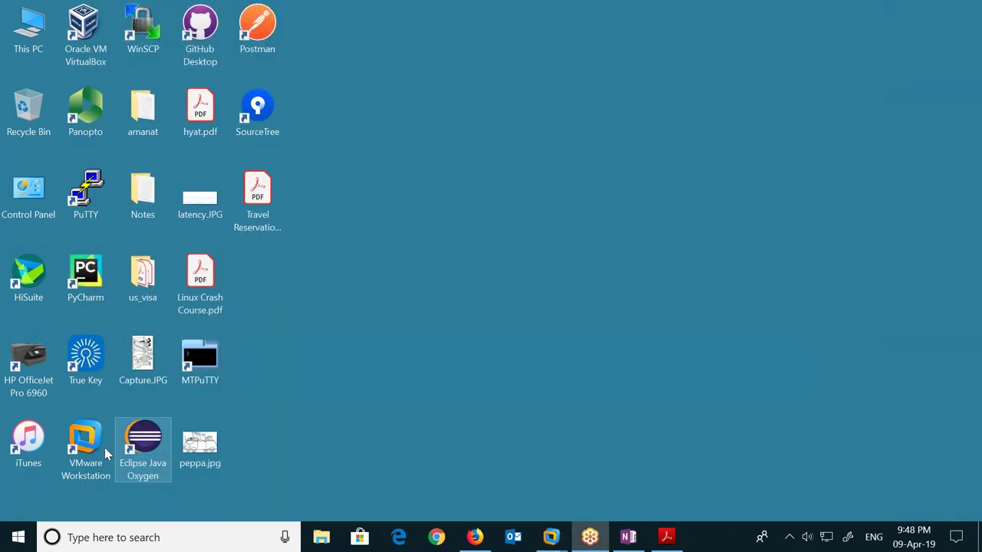
- Open Oracle VM VirtualBox from the desktop, examine its list of virtual machines, and close it
{"action": "left_click", "coordinate": [93, 57]}
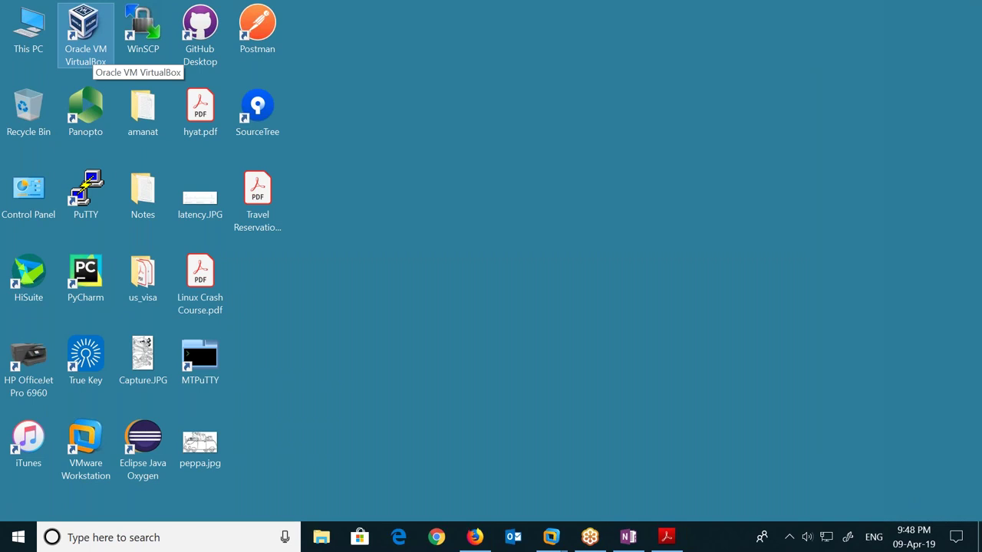
{"action": "double_click", "coordinate": [94, 58]}
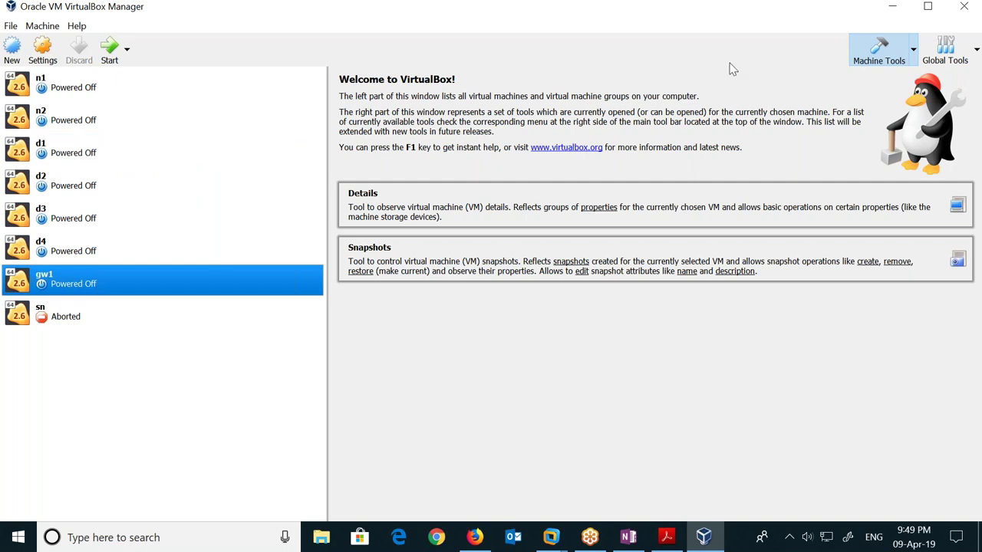
{"action": "left_click", "coordinate": [964, 11]}
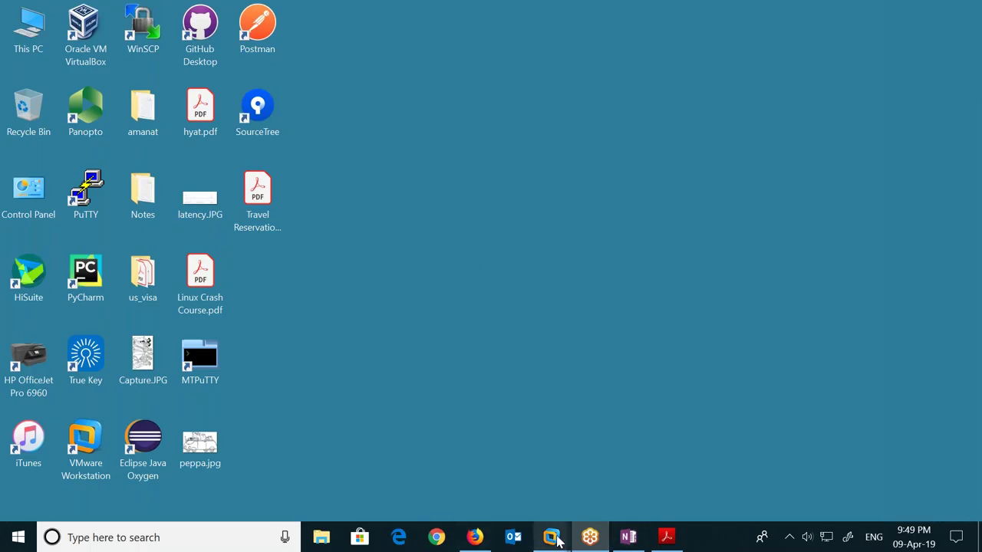
- Reopen Oracle VM VirtualBox Manager from the desktop
{"action": "mouse_move", "coordinate": [568, 532]}
{"action": "mouse_move", "coordinate": [542, 476]}
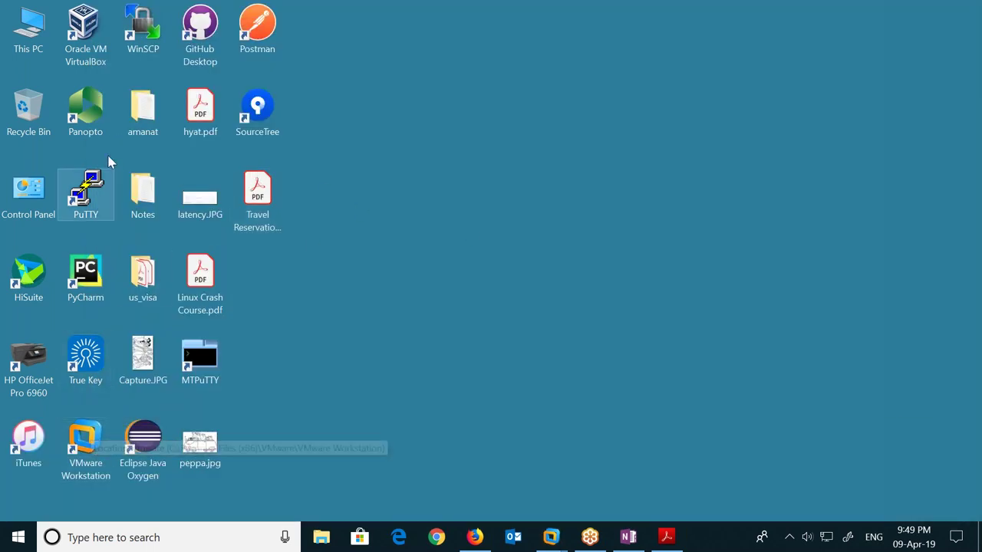
{"action": "double_click", "coordinate": [85, 46]}
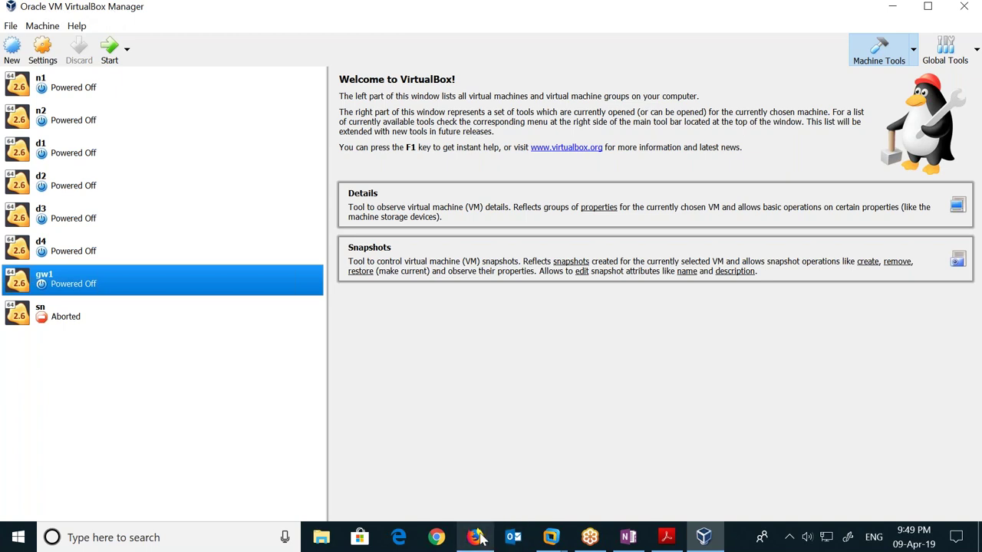
- Switch to Firefox and open the VirtualBox downloads page at virtualbox.org/wiki/Downloads
{"action": "mouse_move", "coordinate": [475, 537]}
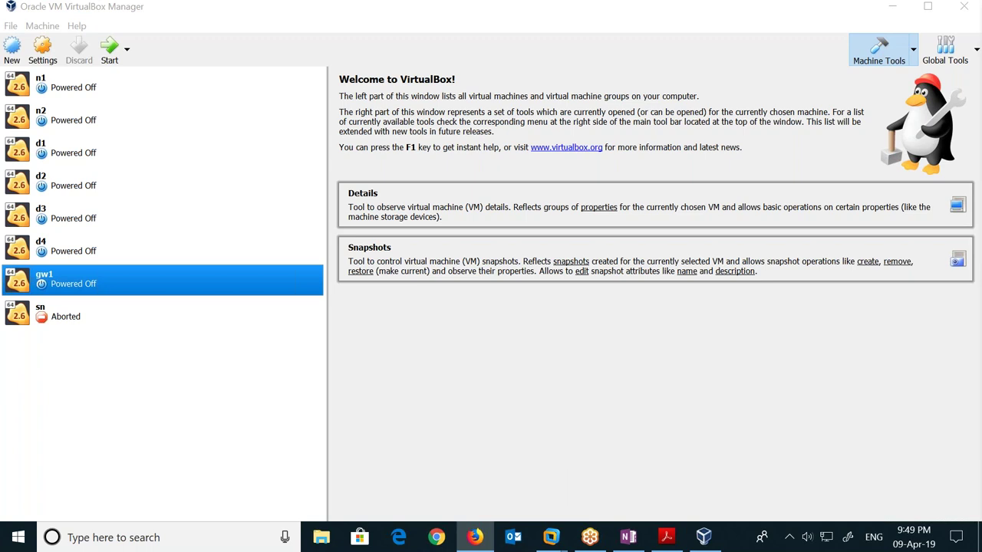
{"action": "left_click_drag", "start_coordinate": [981, 15], "coordinate": [426, 21]}
{"action": "type", "text": "virt"}
{"action": "key", "text": "Down"}
{"action": "key", "text": "Return"}
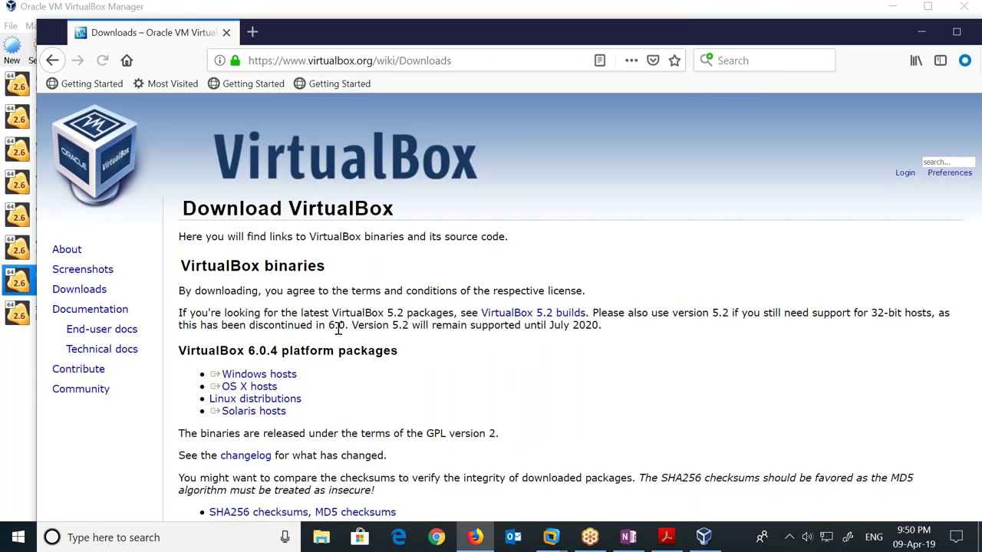
- Examine the VirtualBox 6.0.4 platform packages for Windows, OS X, Linux and Solaris hosts, and close the browser
{"action": "scroll", "coordinate": [333, 243], "scroll_direction": "down", "scroll_amount": 1}
{"action": "scroll", "coordinate": [491, 307], "scroll_direction": "down", "scroll_amount": 2}
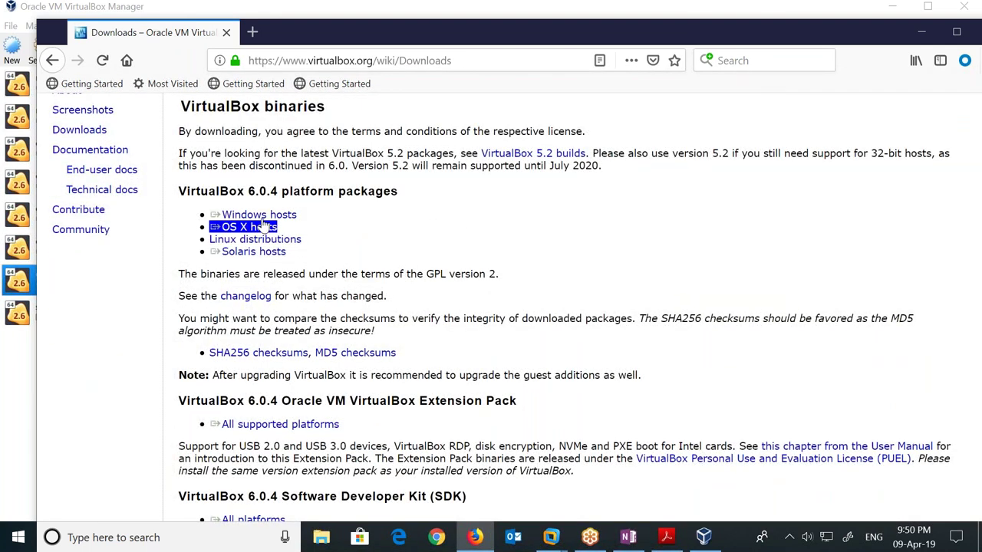
{"action": "triple_click", "coordinate": [260, 217]}
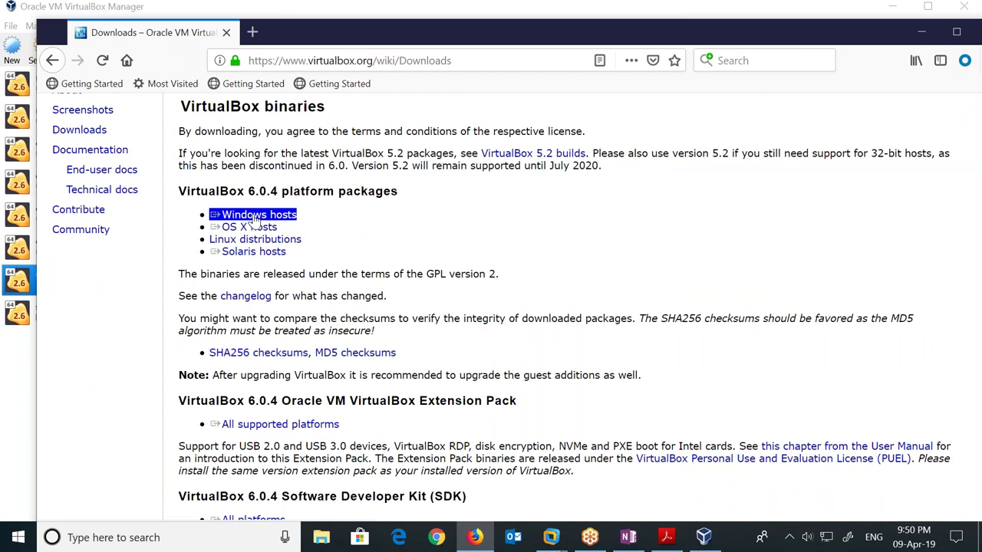
{"action": "triple_click", "coordinate": [253, 241]}
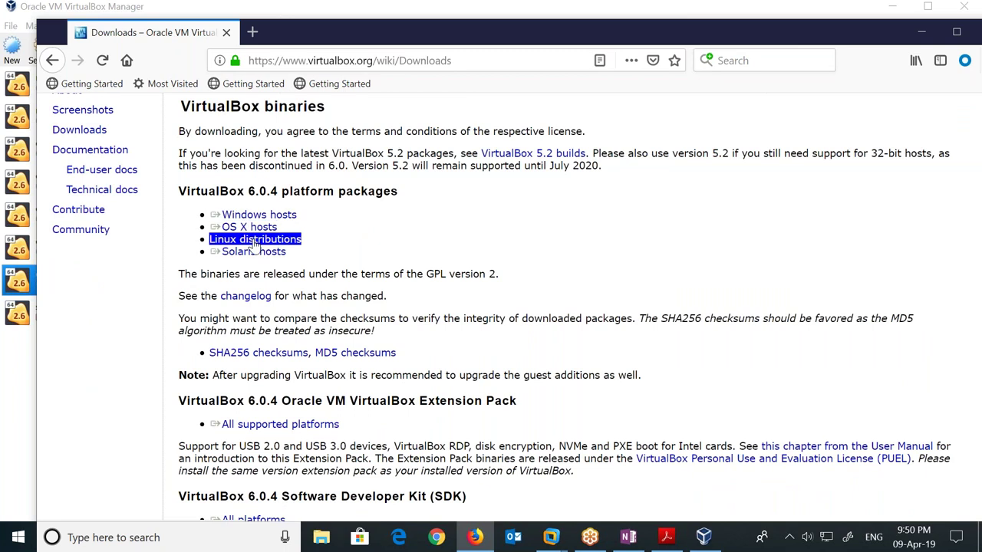
{"action": "triple_click", "coordinate": [249, 227]}
{"action": "triple_click", "coordinate": [253, 216]}
{"action": "triple_click", "coordinate": [249, 227]}
{"action": "left_click", "coordinate": [257, 215]}
{"action": "triple_click", "coordinate": [253, 240]}
{"action": "triple_click", "coordinate": [253, 252]}
{"action": "triple_click", "coordinate": [253, 215]}
{"action": "triple_click", "coordinate": [252, 228]}
{"action": "triple_click", "coordinate": [255, 252]}
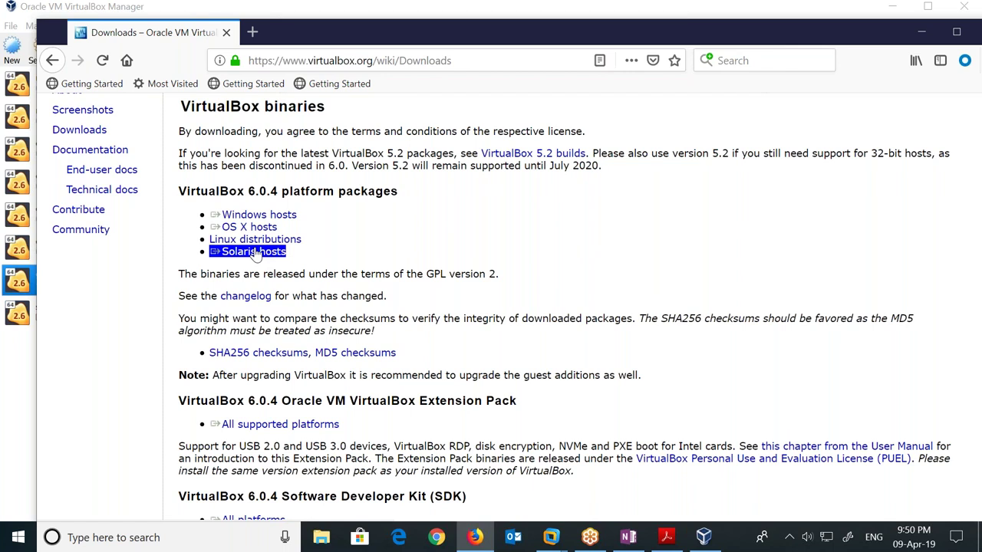
{"action": "triple_click", "coordinate": [253, 215]}
{"action": "triple_click", "coordinate": [253, 240]}
{"action": "left_click", "coordinate": [268, 288]}
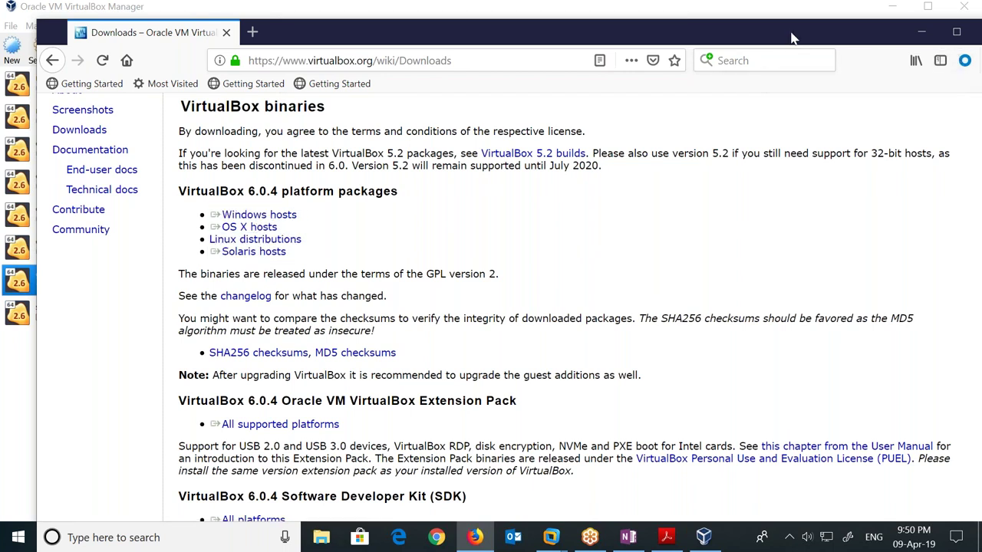
{"action": "left_click_drag", "start_coordinate": [792, 39], "coordinate": [760, 39]}
{"action": "left_click", "coordinate": [961, 33]}
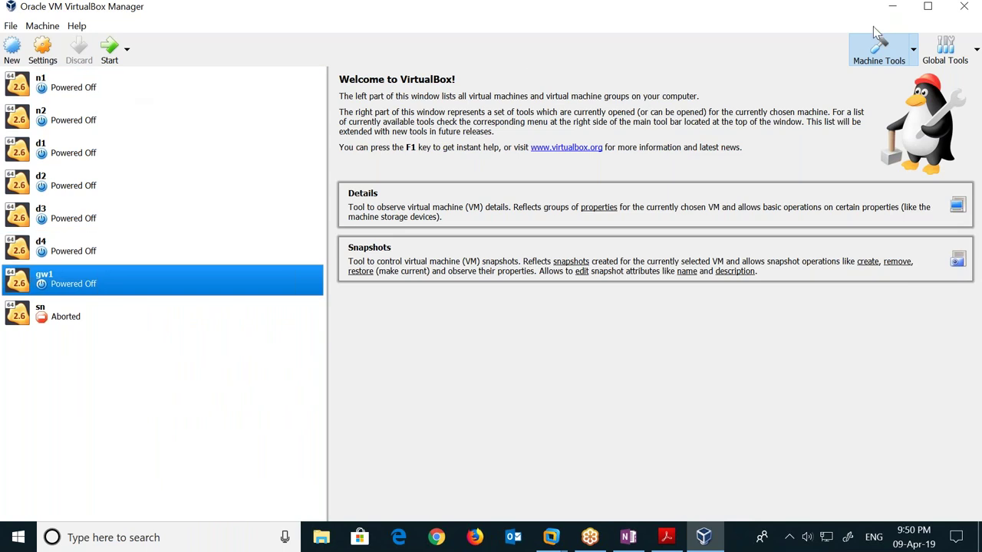
- Maximize the VirtualBox Manager window and minimize it to the taskbar
{"action": "left_click", "coordinate": [927, 9]}
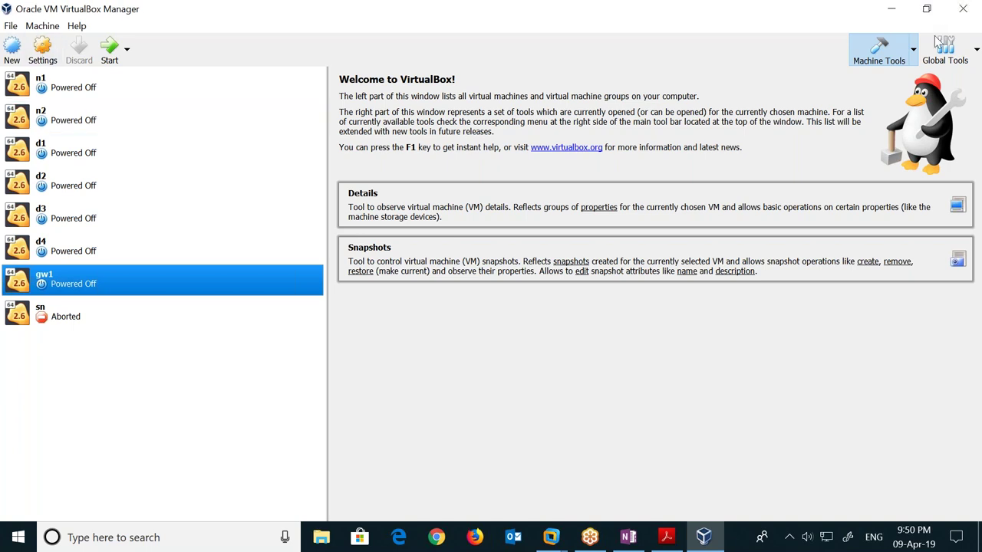
{"action": "left_click", "coordinate": [891, 10]}
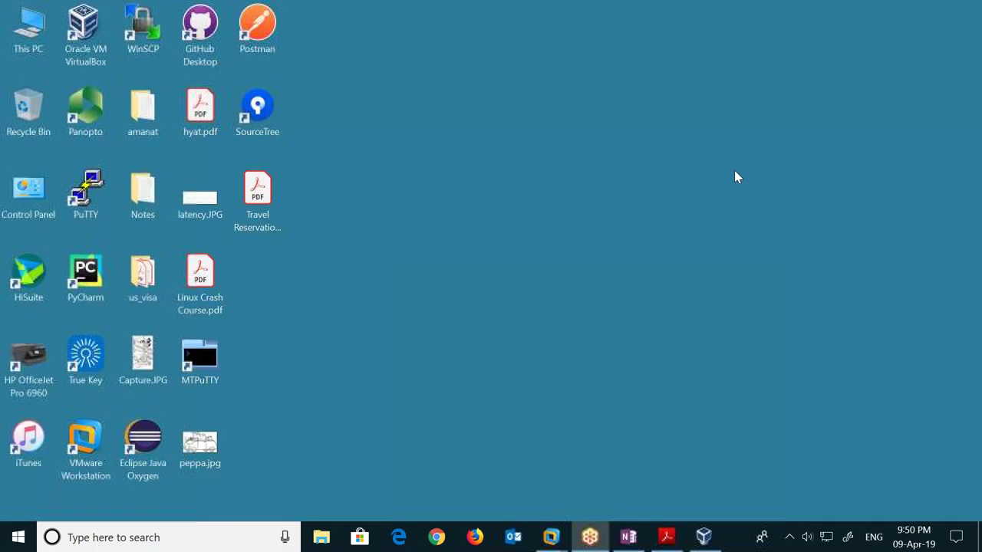
{"action": "left_click", "coordinate": [706, 541]}
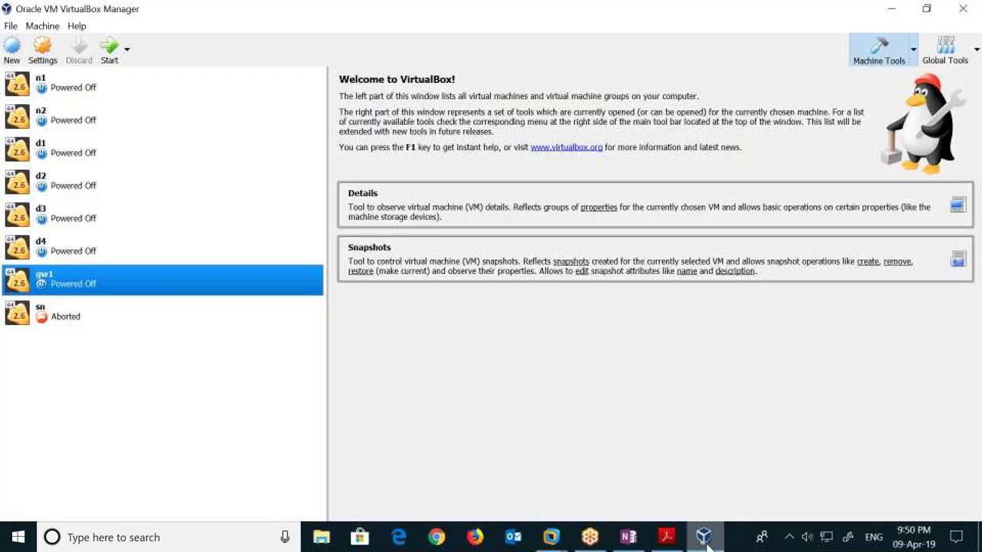
{"action": "left_click", "coordinate": [706, 543]}
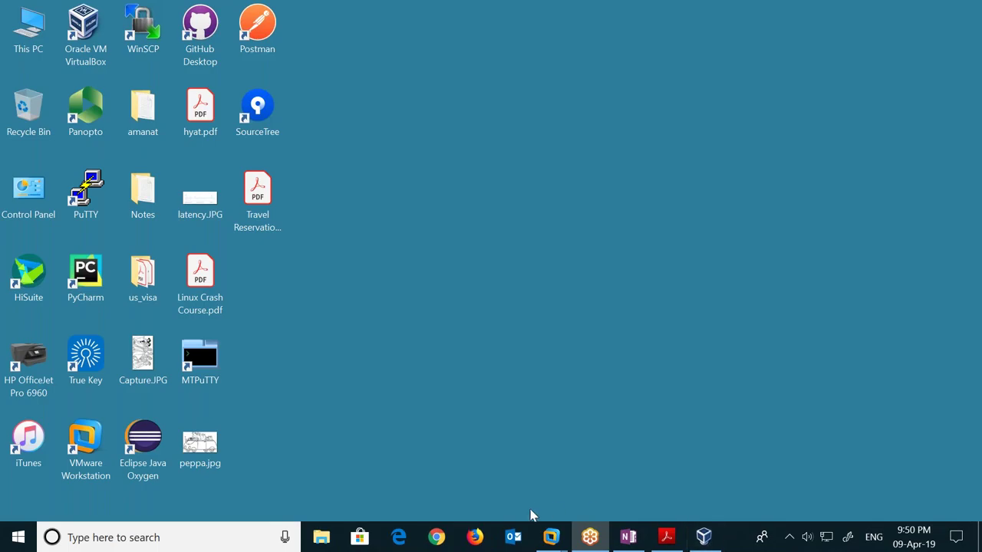
- Switch to Firefox, search Google for "centos 7 download" and open the Download CentOS page at centos.org/download
{"action": "left_click", "coordinate": [475, 537]}
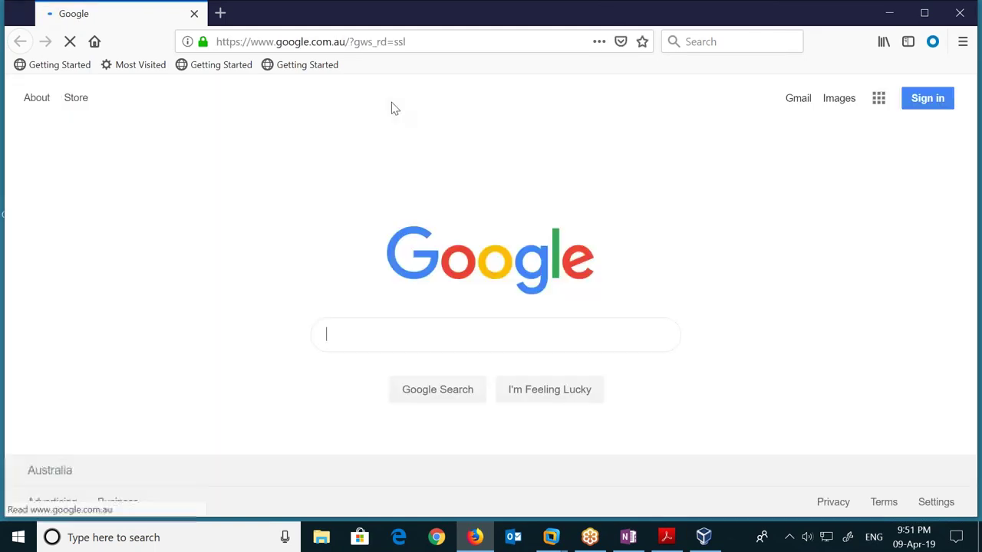
{"action": "type", "text": "centos"}
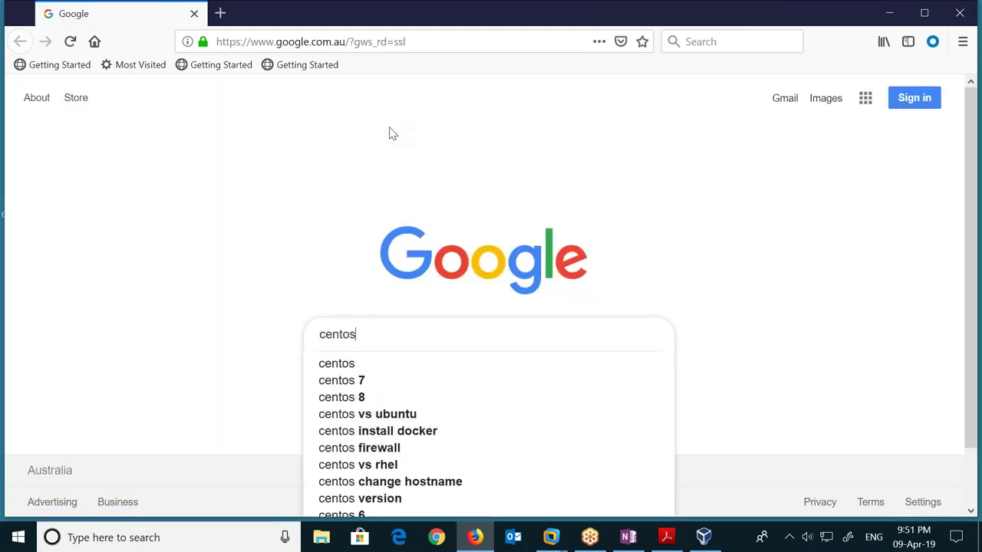
{"action": "key", "text": "Down"}
{"action": "key", "text": "Down"}
{"action": "type", "text": "download"}
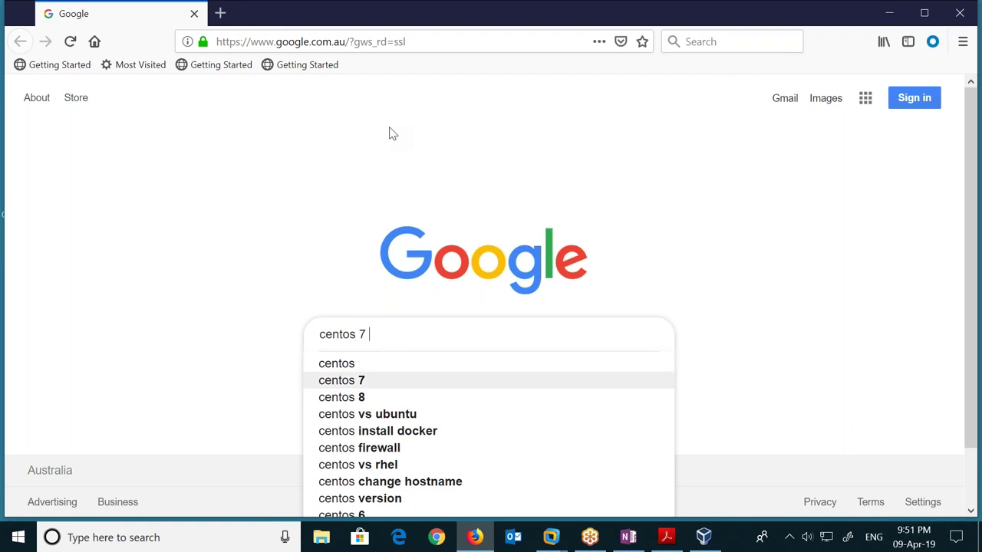
{"action": "key", "text": "Return"}
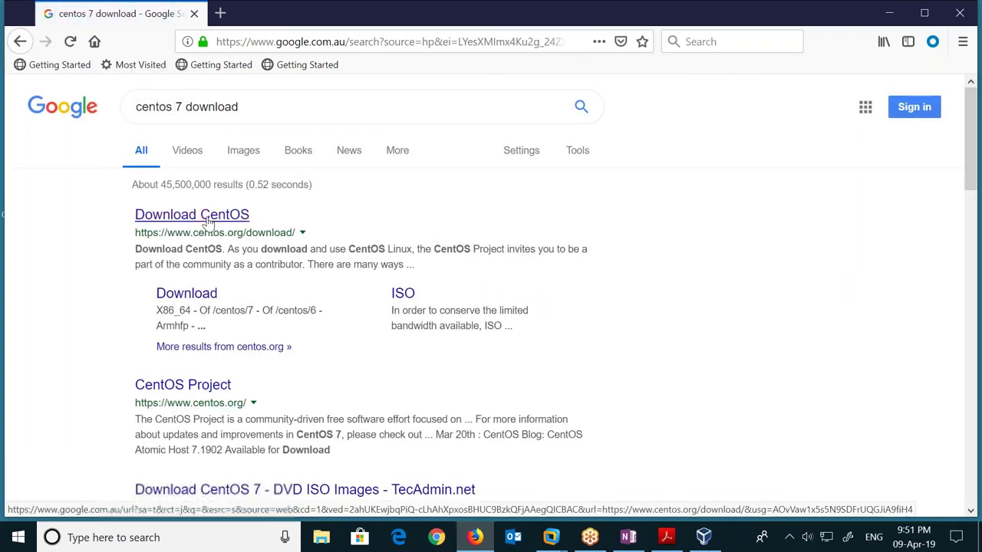
{"action": "left_click", "coordinate": [207, 216]}
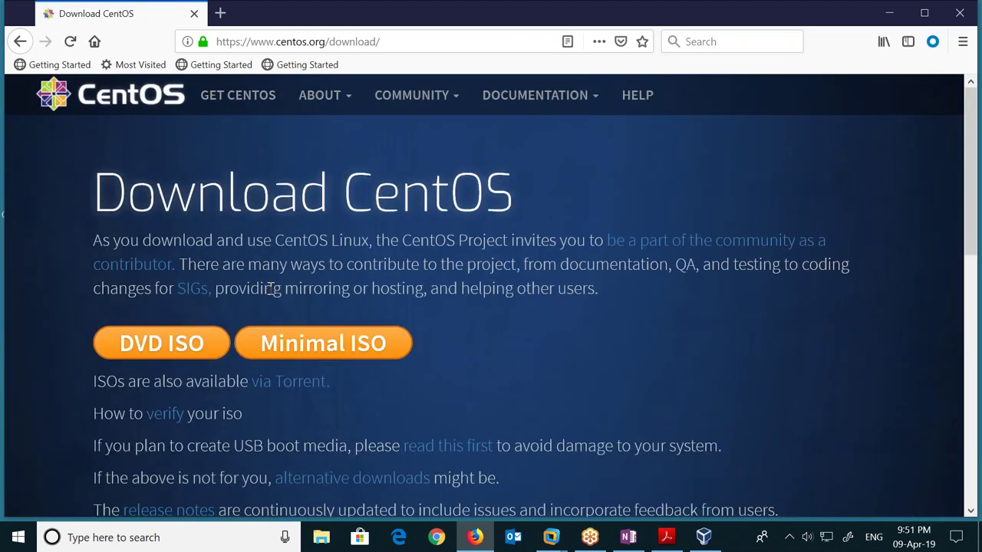
- View the mirror list for the CentOS 7 DVD ISO, then open the mirror list for the Minimal ISO
{"action": "scroll", "coordinate": [265, 284], "scroll_direction": "down", "scroll_amount": 2}
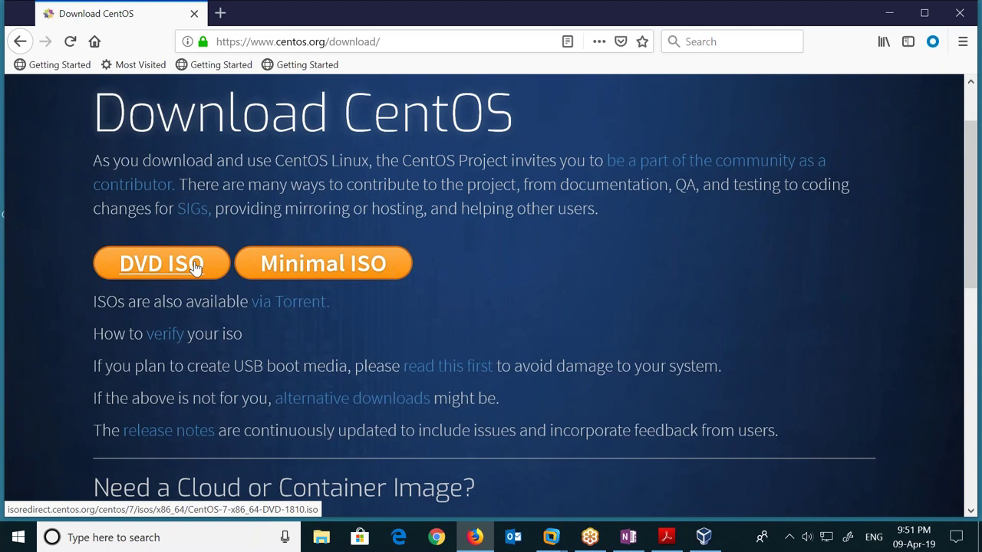
{"action": "left_click", "coordinate": [197, 266]}
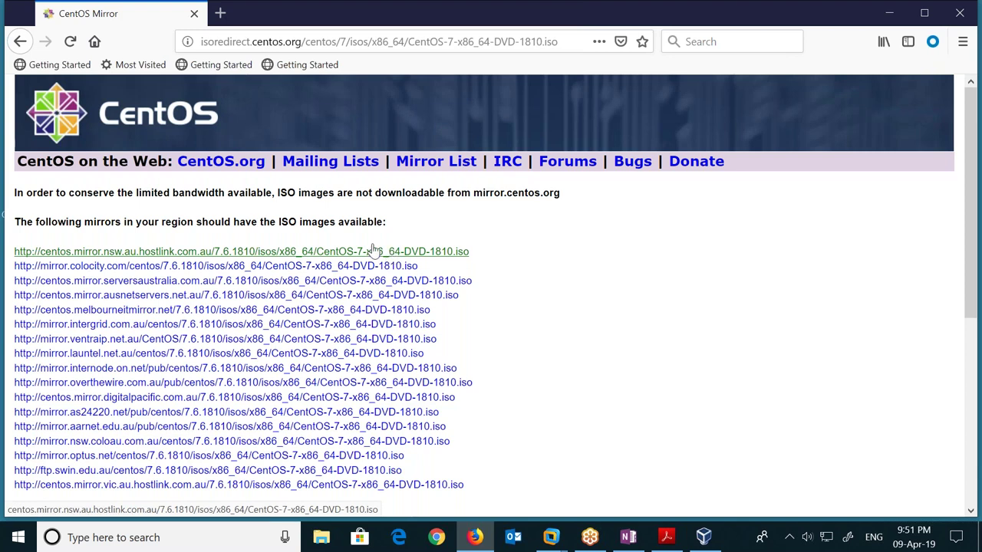
{"action": "left_click", "coordinate": [19, 46]}
{"action": "left_click", "coordinate": [317, 264]}
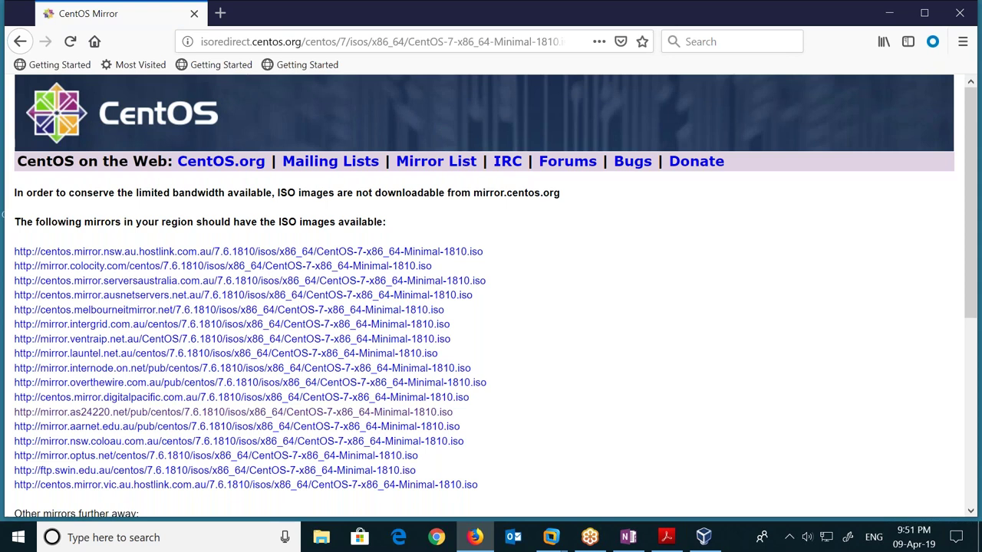
- Examine the regional and more distant mirrors for the CentOS 7 Minimal ISO, return to the download page and minimize the browser
{"action": "left_click", "coordinate": [426, 252]}
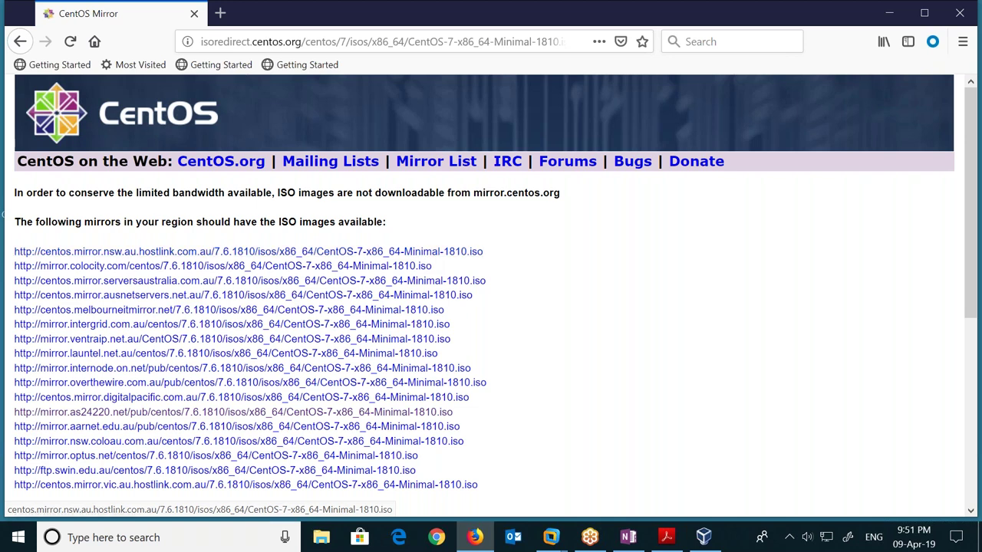
{"action": "scroll", "coordinate": [218, 299], "scroll_direction": "down", "scroll_amount": 2}
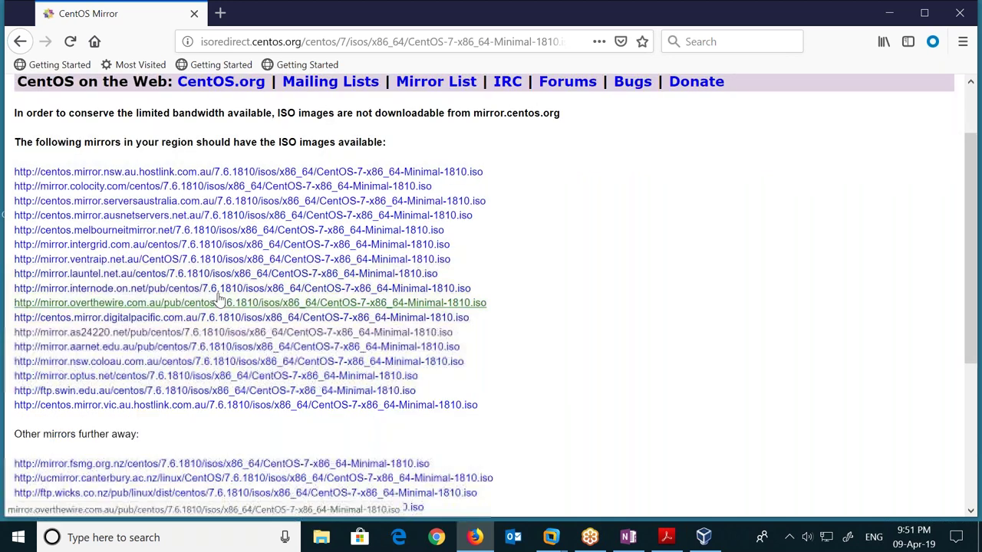
{"action": "scroll", "coordinate": [219, 299], "scroll_direction": "down", "scroll_amount": 4}
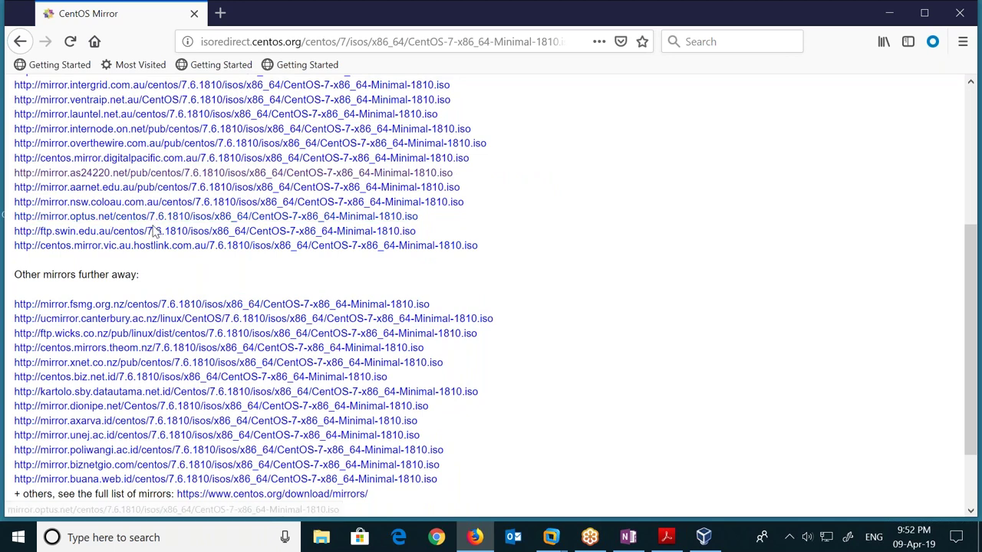
{"action": "scroll", "coordinate": [152, 221], "scroll_direction": "up", "scroll_amount": 4}
{"action": "scroll", "coordinate": [218, 246], "scroll_direction": "up", "scroll_amount": 2}
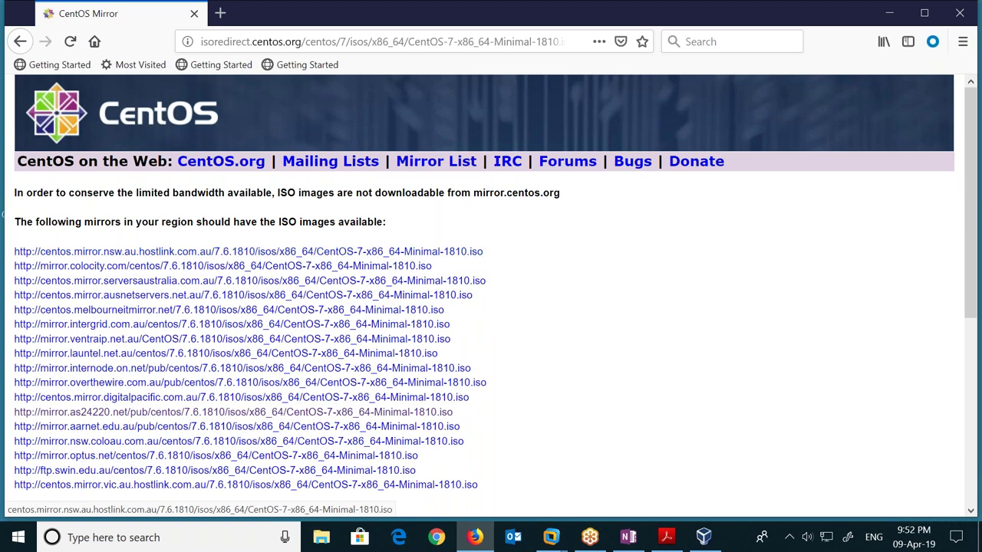
{"action": "left_click", "coordinate": [25, 43]}
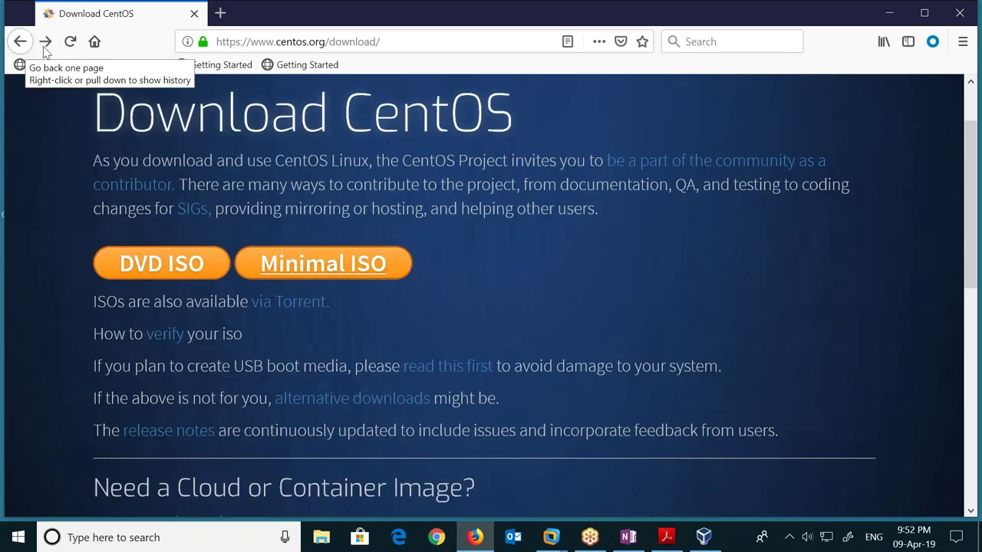
{"action": "left_click", "coordinate": [888, 13]}
- Show the dn1 virtual machine in VMware Workstation and minimize the window again
{"action": "mouse_move", "coordinate": [562, 537]}
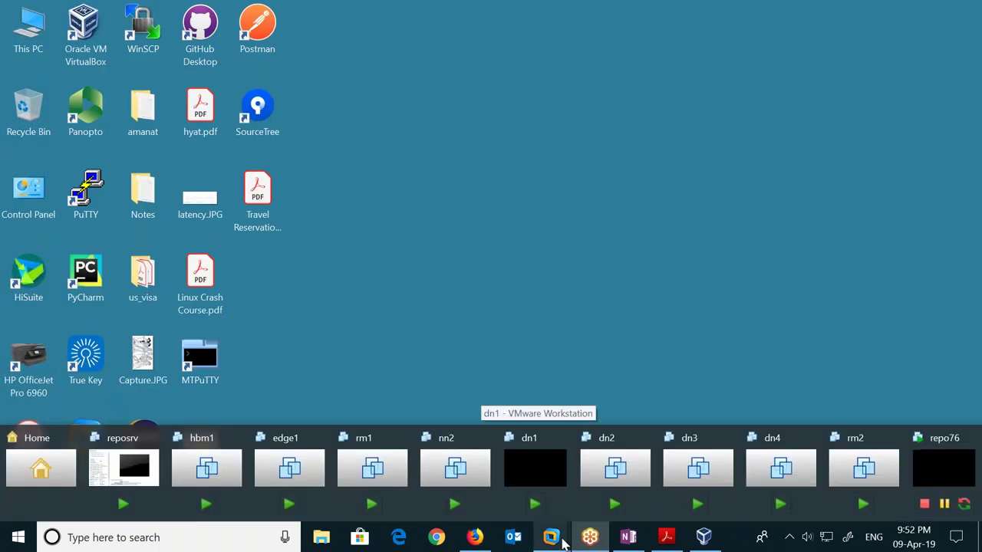
{"action": "left_click", "coordinate": [555, 478]}
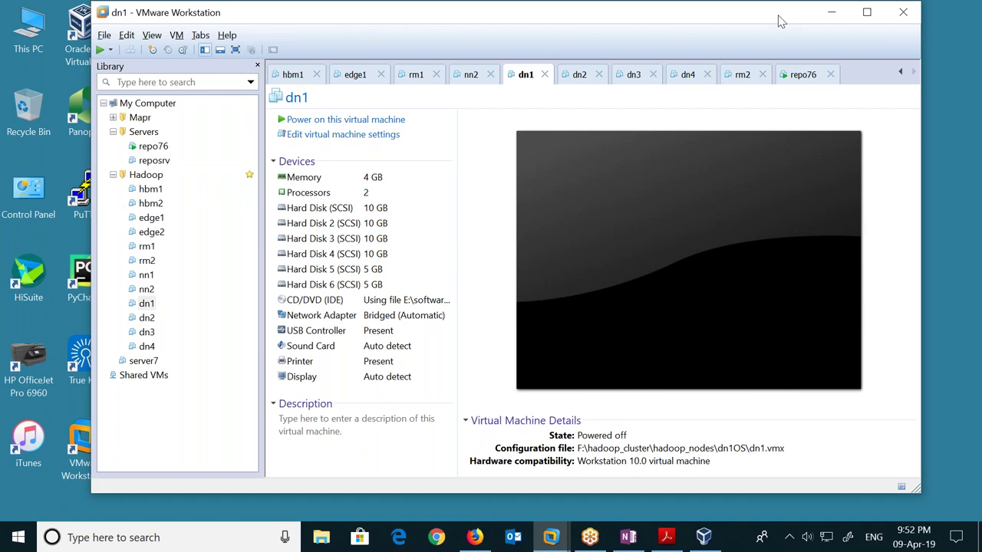
{"action": "left_click", "coordinate": [833, 13]}
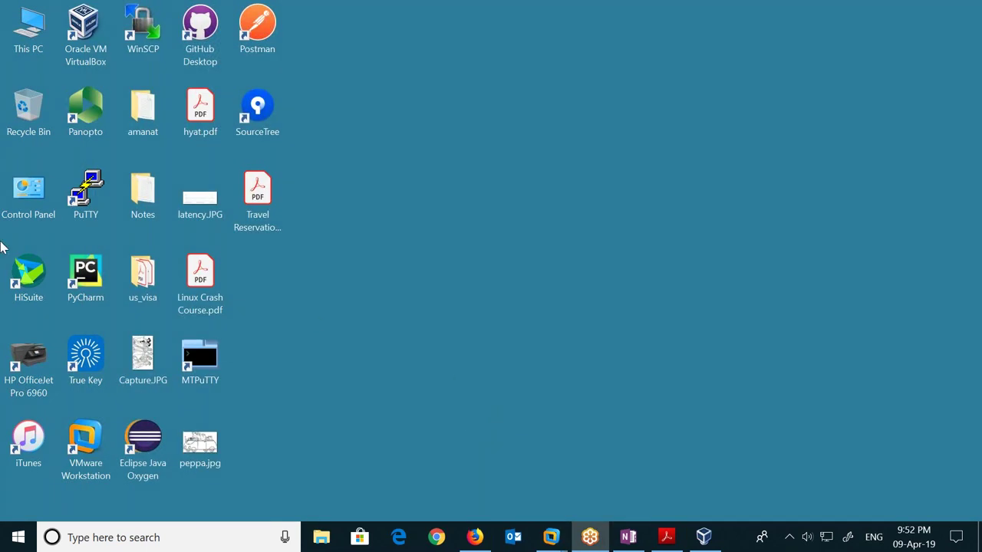
- View the CentOS-7-x86_64-Minimal-1810.iso file in the software folder on the E: drive, then close File Explorer
{"action": "double_click", "coordinate": [14, 52]}
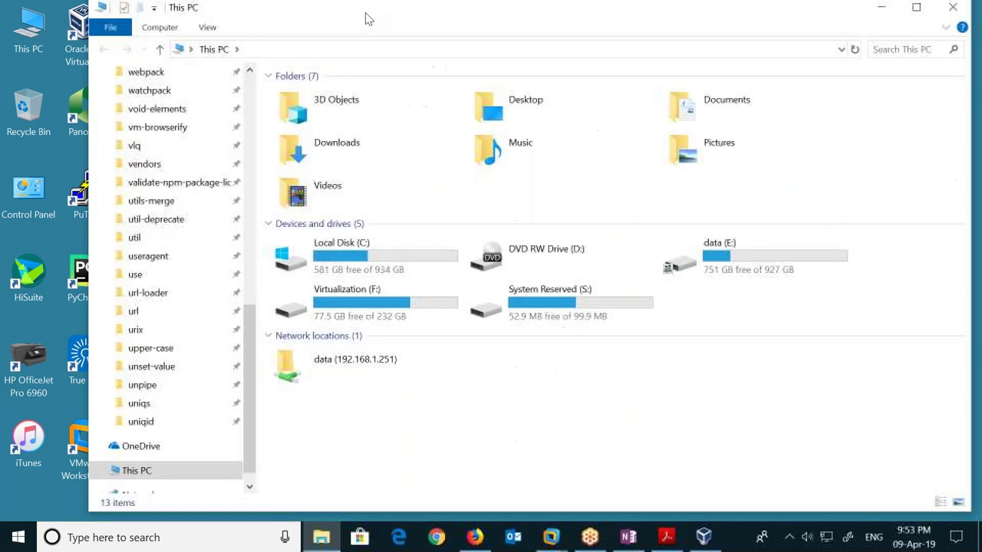
{"action": "left_click", "coordinate": [742, 266]}
{"action": "double_click", "coordinate": [741, 263]}
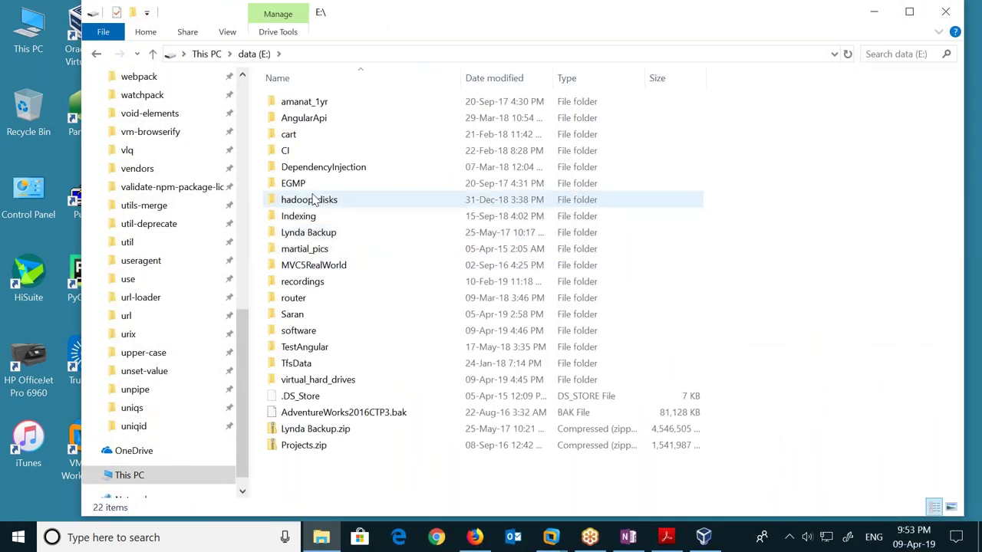
{"action": "double_click", "coordinate": [299, 330]}
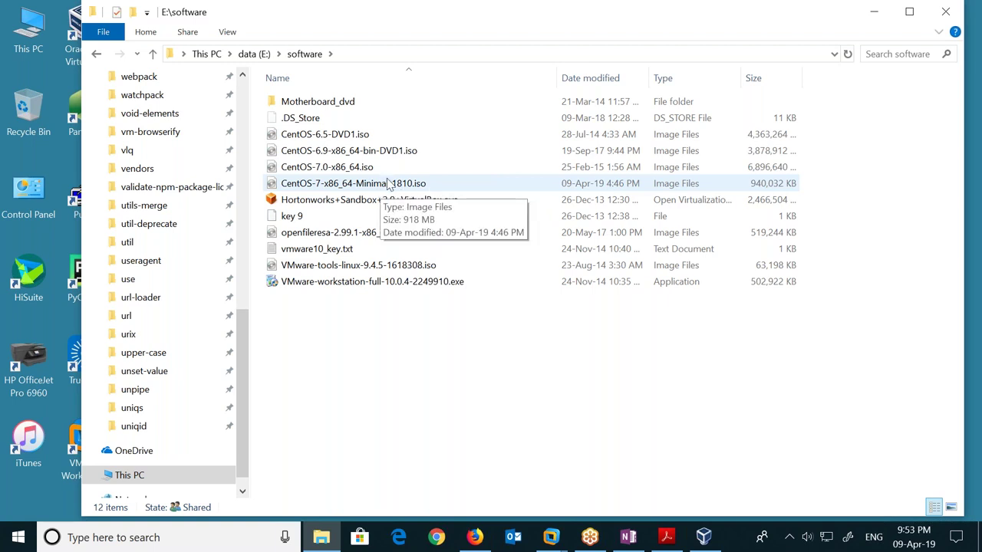
{"action": "left_click", "coordinate": [949, 12]}
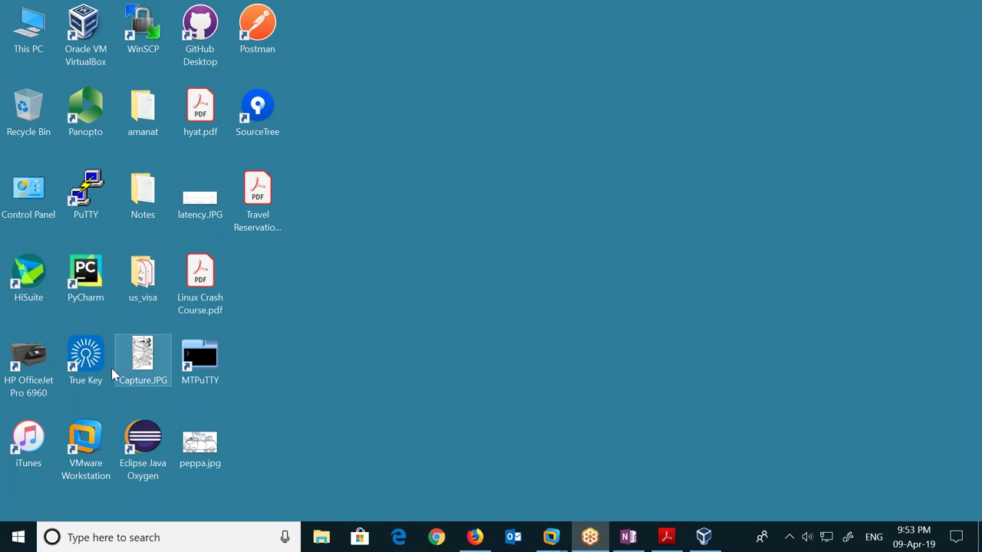
- Switch to VirtualBox Manager and start a new virtual machine named "lab" with the operating system type Linux
{"action": "left_click", "coordinate": [709, 542]}
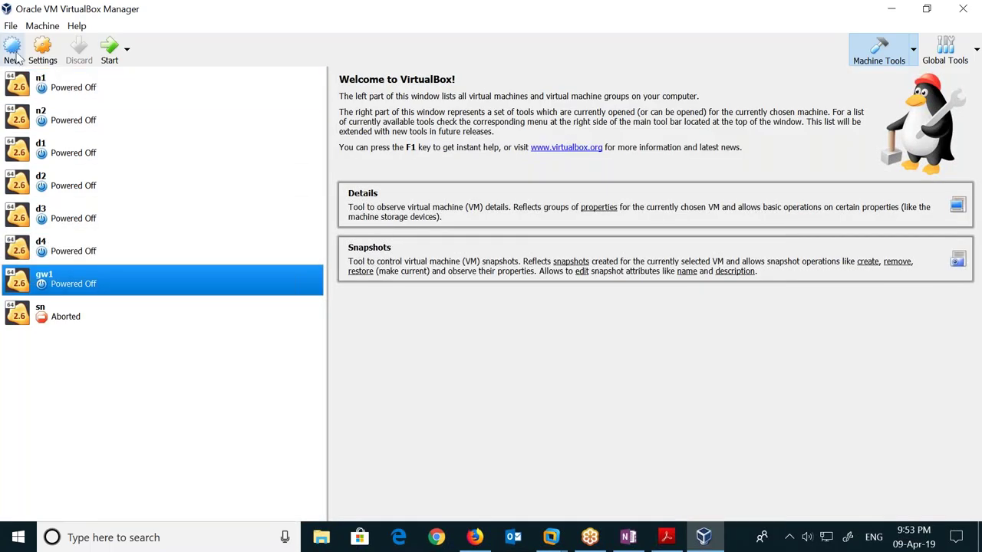
{"action": "left_click", "coordinate": [16, 58]}
{"action": "left_click", "coordinate": [13, 50]}
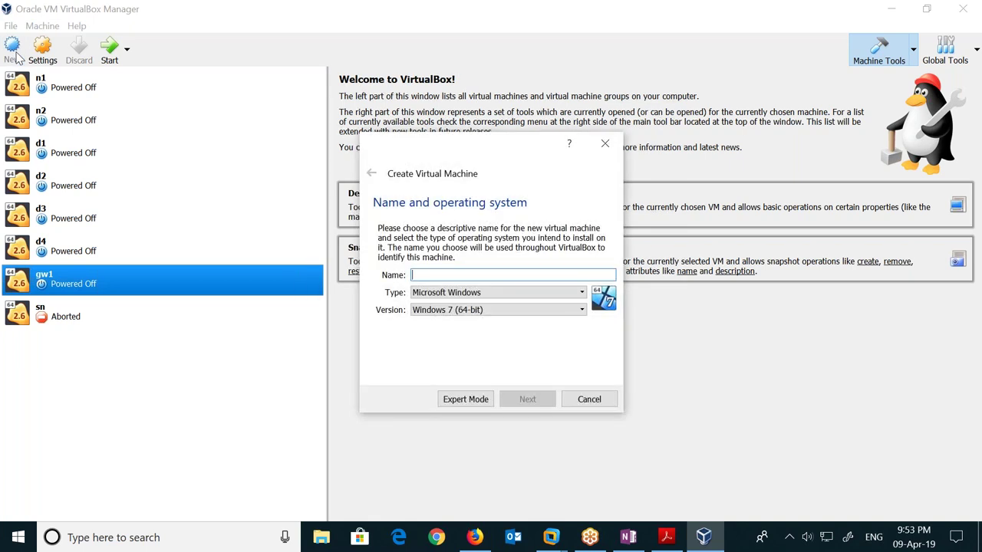
{"action": "type", "text": "lab"}
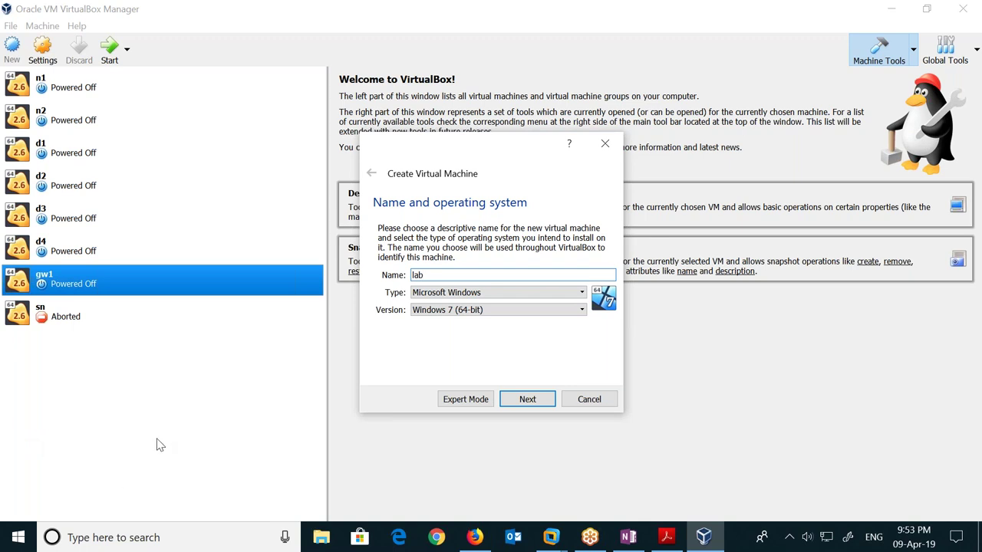
{"action": "left_click", "coordinate": [472, 299]}
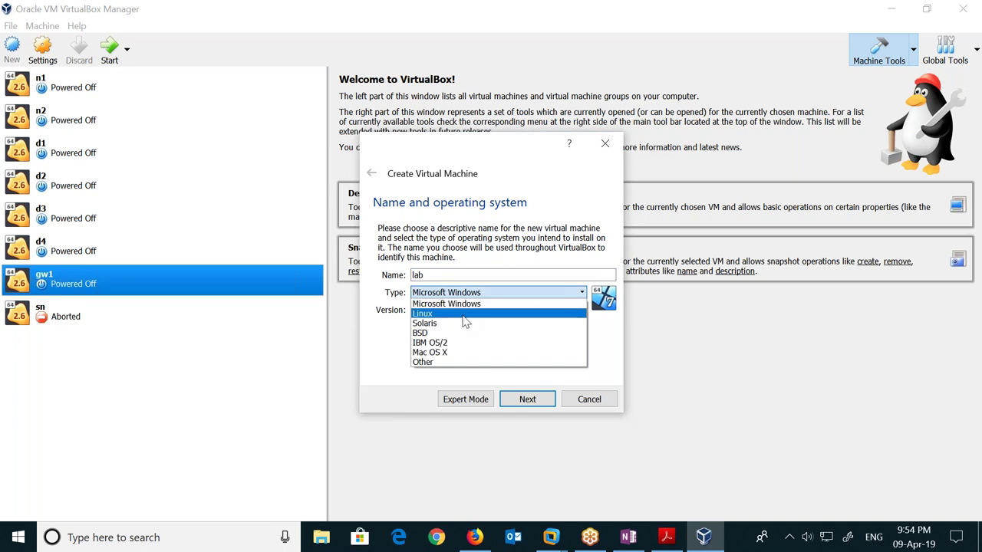
{"action": "left_click", "coordinate": [465, 314]}
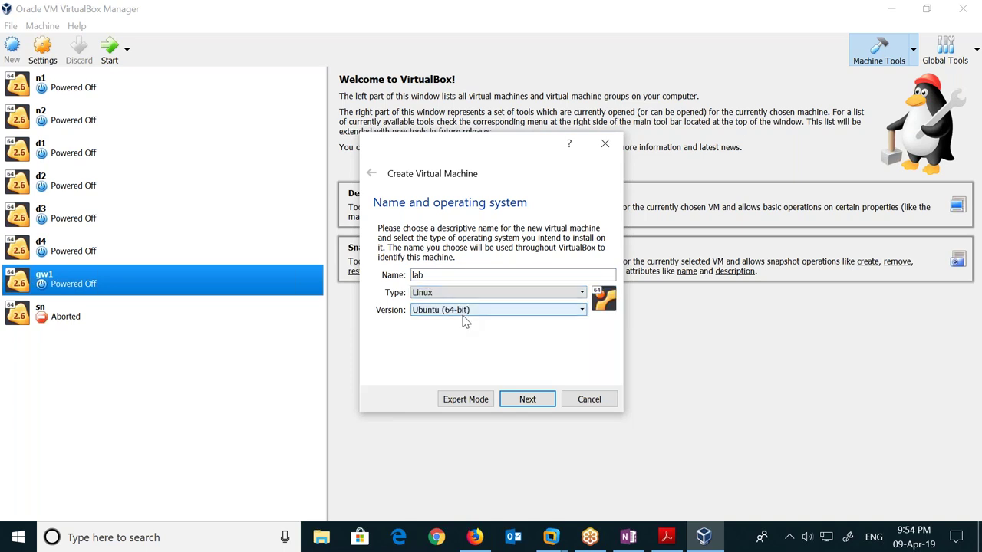
- Set the operating system version of the lab virtual machine to Red Hat (64-bit)
{"action": "left_click", "coordinate": [464, 310]}
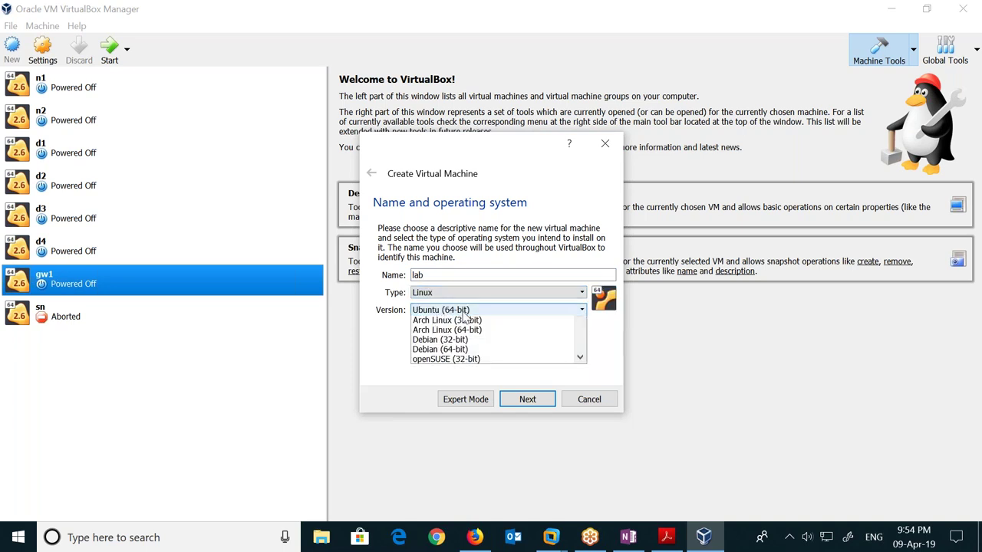
{"action": "scroll", "coordinate": [464, 357], "scroll_direction": "down", "scroll_amount": 2}
{"action": "scroll", "coordinate": [464, 357], "scroll_direction": "up", "scroll_amount": 4}
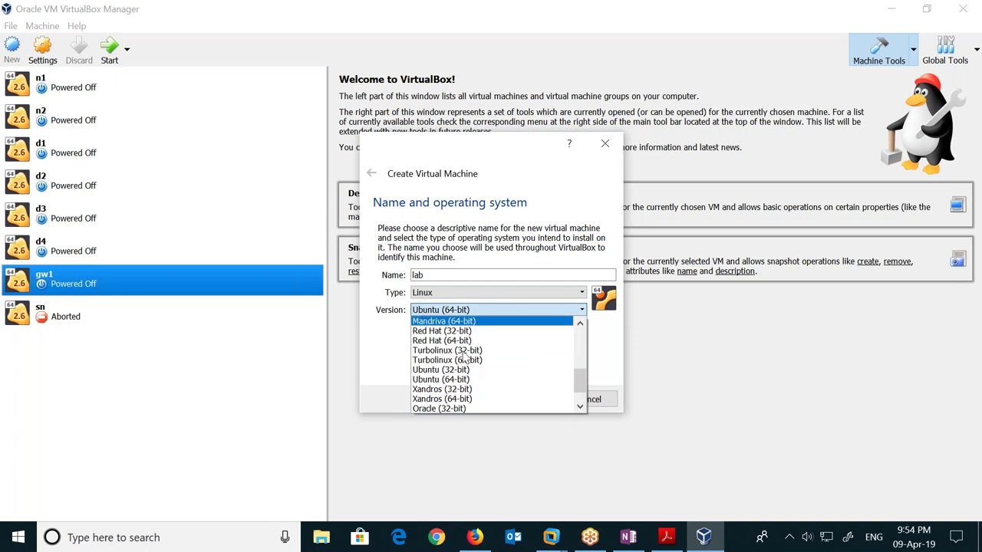
{"action": "scroll", "coordinate": [465, 358], "scroll_direction": "up", "scroll_amount": 2}
{"action": "scroll", "coordinate": [465, 358], "scroll_direction": "down", "scroll_amount": 3}
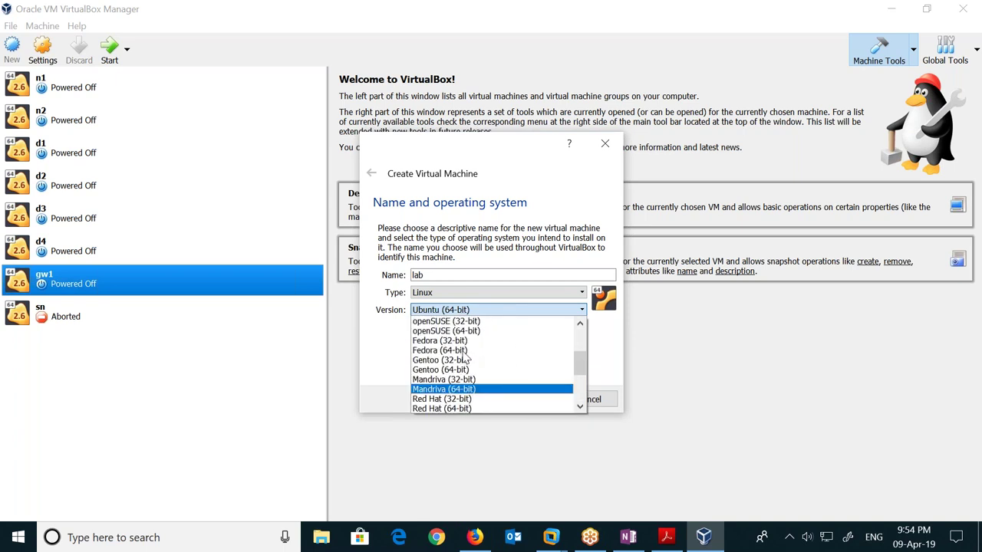
{"action": "scroll", "coordinate": [464, 357], "scroll_direction": "down", "scroll_amount": 3}
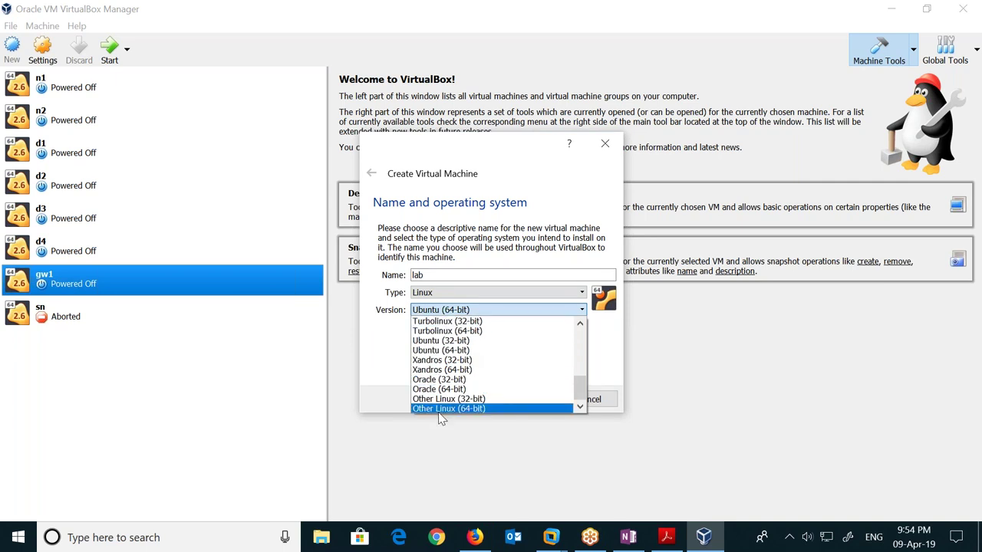
{"action": "scroll", "coordinate": [440, 414], "scroll_direction": "up", "scroll_amount": 1}
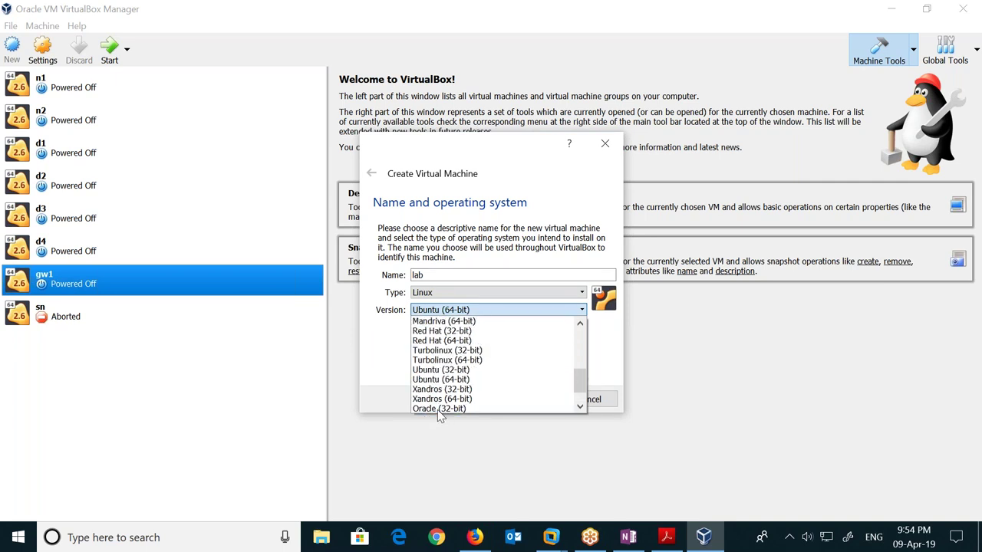
{"action": "left_click", "coordinate": [436, 342]}
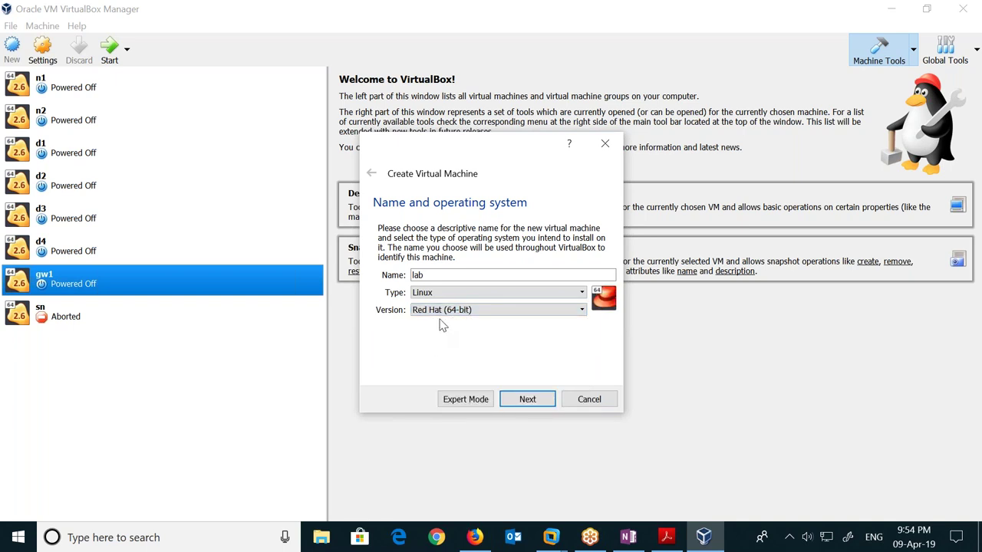
- Change the lab machine's operating system version to Linux 2.6 / 3.x / 4.x (64-bit) and continue to the memory size page
{"action": "left_click", "coordinate": [443, 311]}
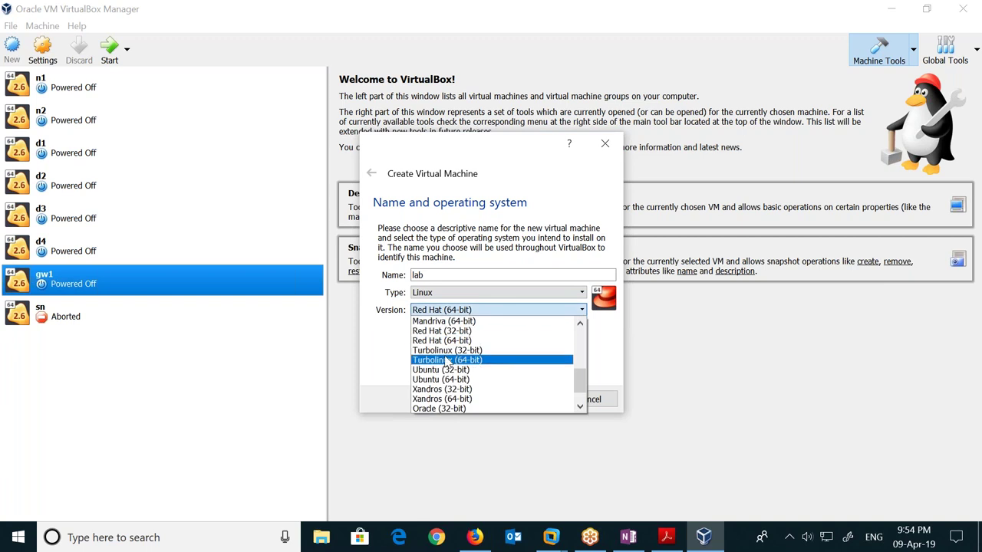
{"action": "scroll", "coordinate": [446, 362], "scroll_direction": "down", "scroll_amount": 1}
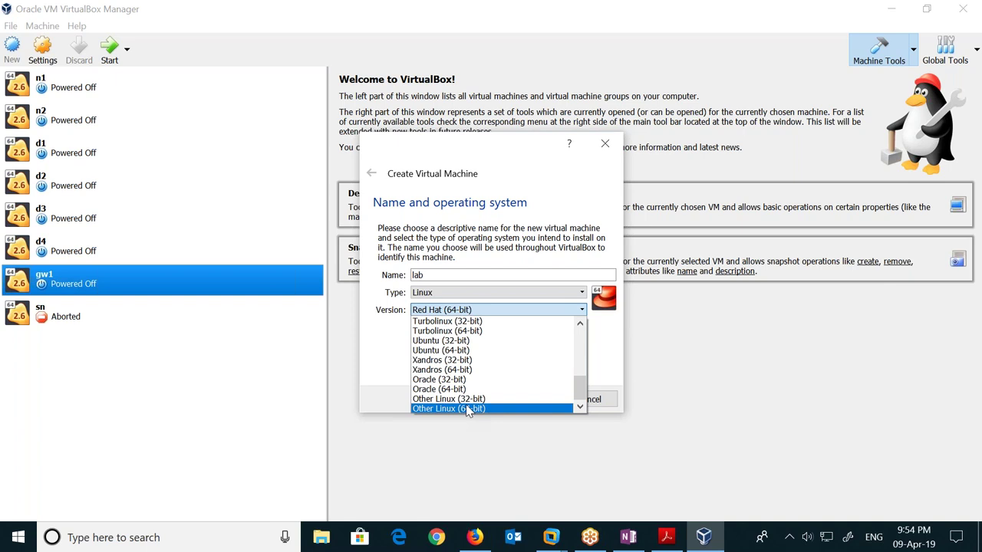
{"action": "scroll", "coordinate": [468, 411], "scroll_direction": "up", "scroll_amount": 5}
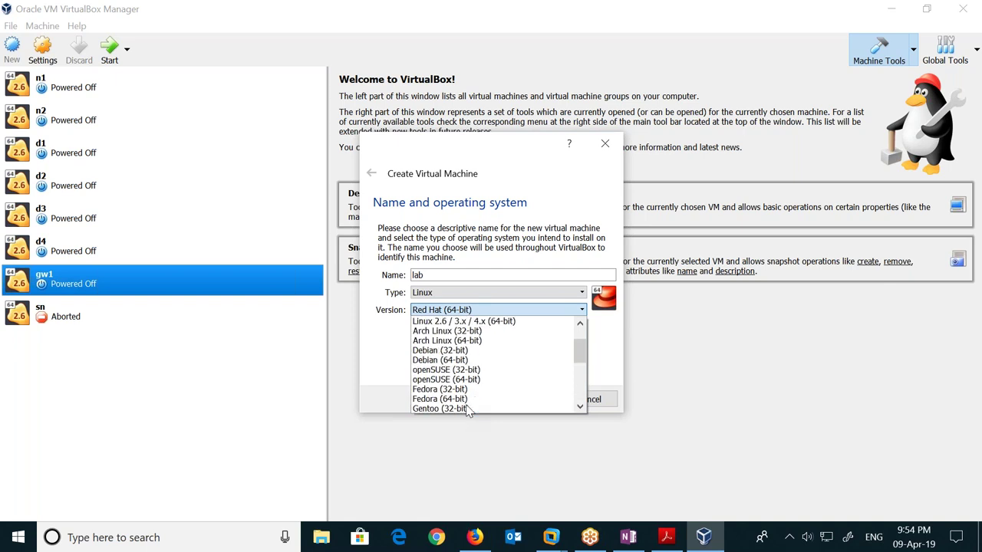
{"action": "scroll", "coordinate": [470, 412], "scroll_direction": "up", "scroll_amount": 1}
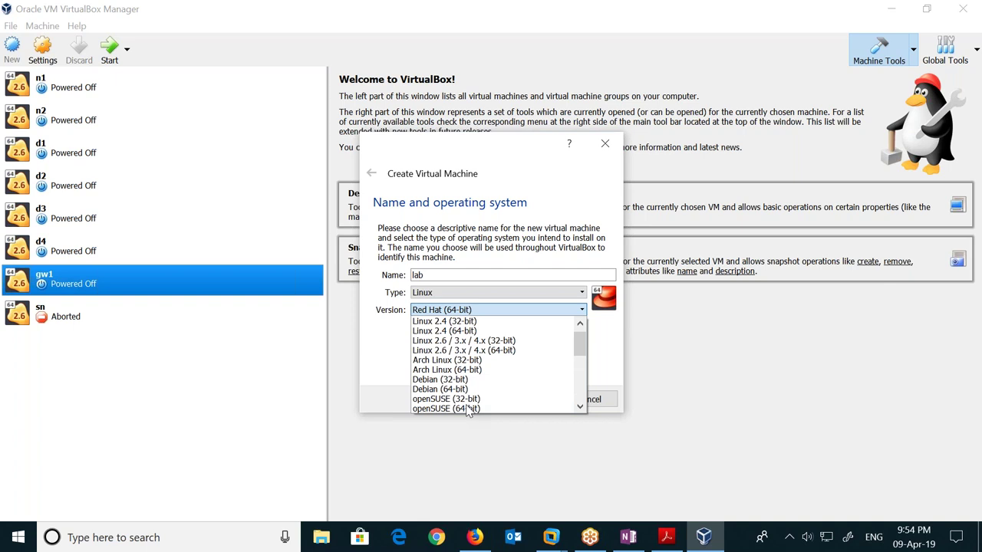
{"action": "left_click", "coordinate": [481, 351]}
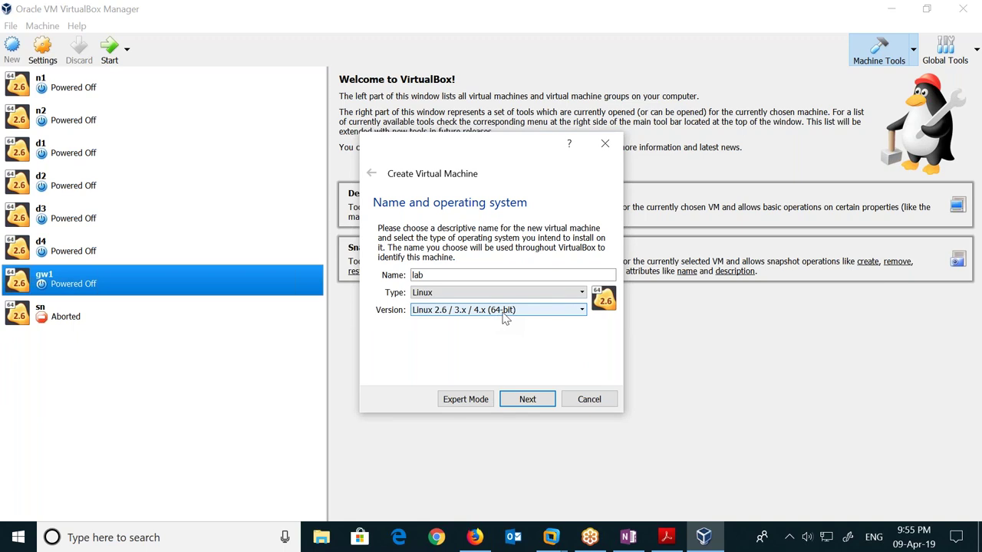
{"action": "left_click", "coordinate": [530, 399]}
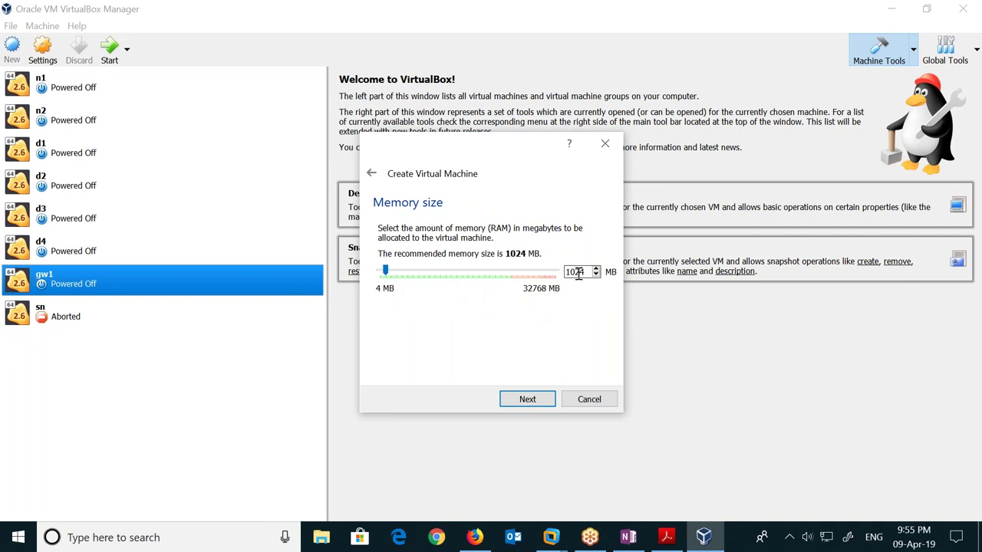
- Accept 1024 MB of memory for the lab machine and choose to create a virtual hard disk now
{"action": "left_click", "coordinate": [529, 398]}
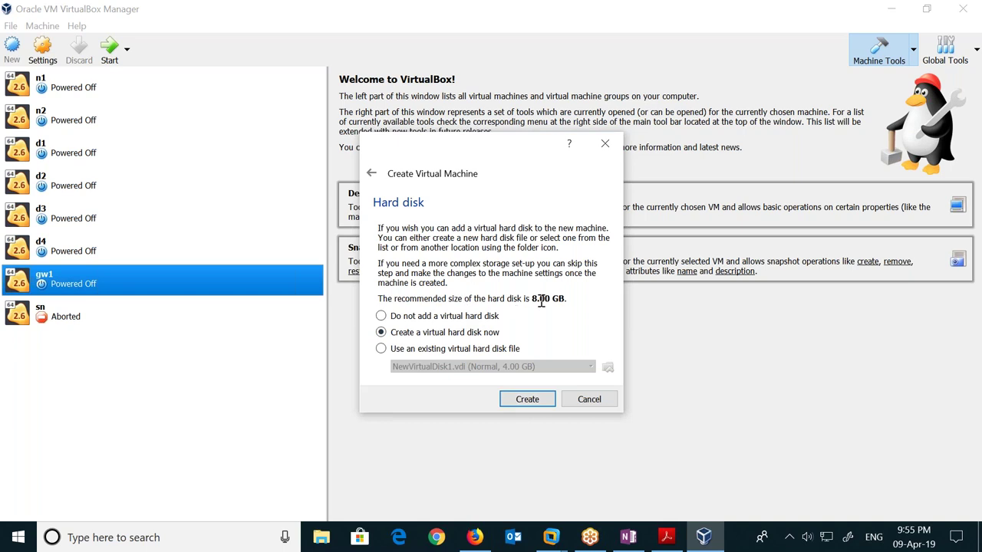
{"action": "left_click", "coordinate": [546, 397]}
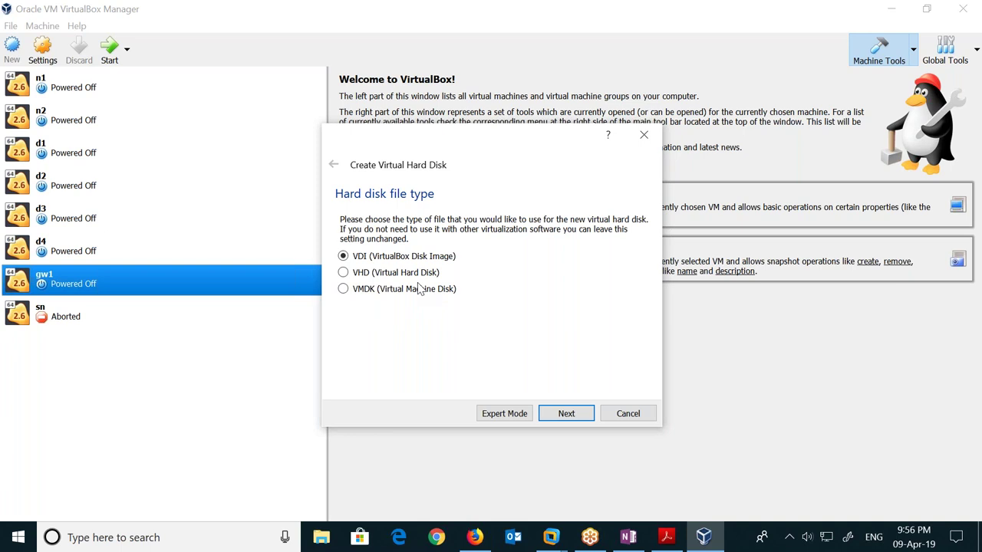
- Choose VDI (VirtualBox Disk Image) with dynamically allocated storage for the new virtual hard disk
{"action": "left_click", "coordinate": [552, 542]}
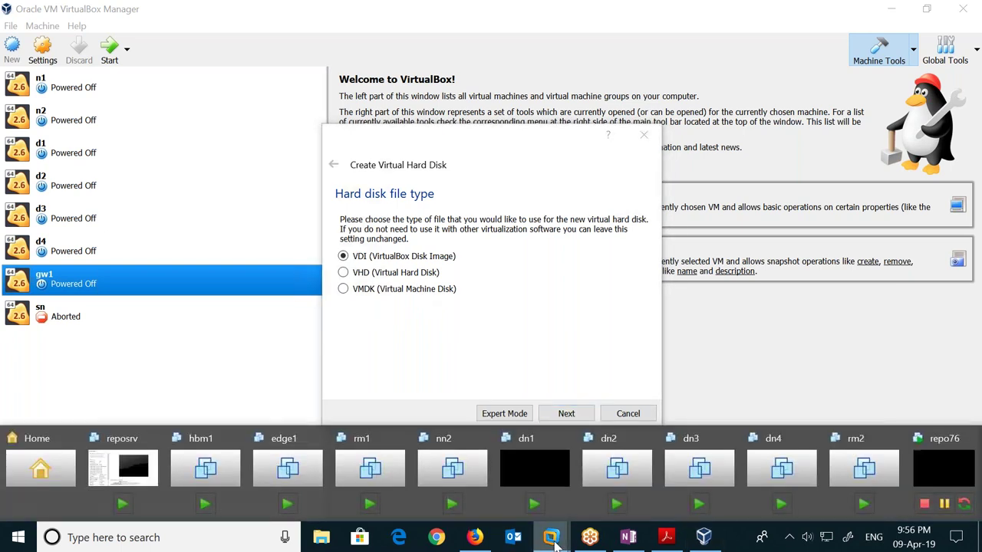
{"action": "left_click", "coordinate": [743, 365]}
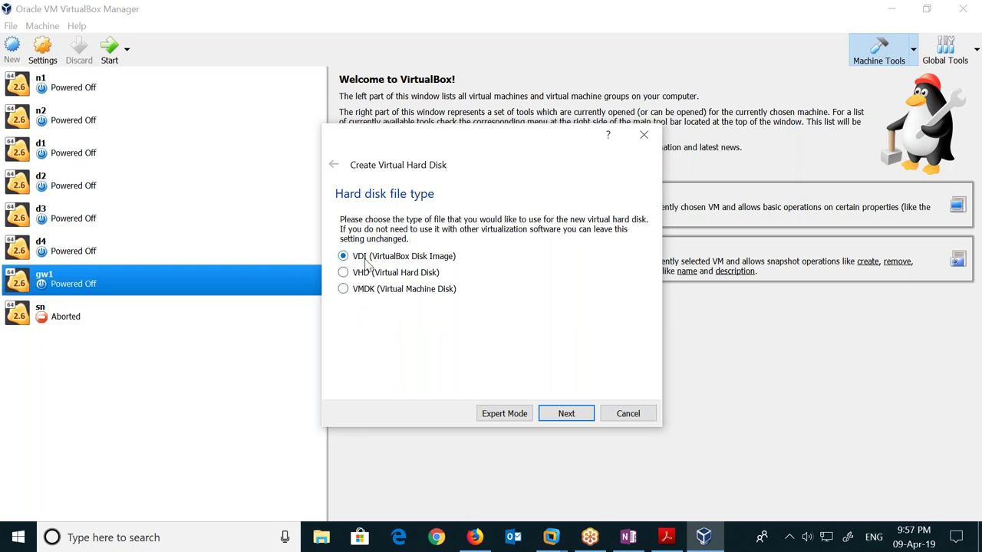
{"action": "left_click", "coordinate": [564, 418]}
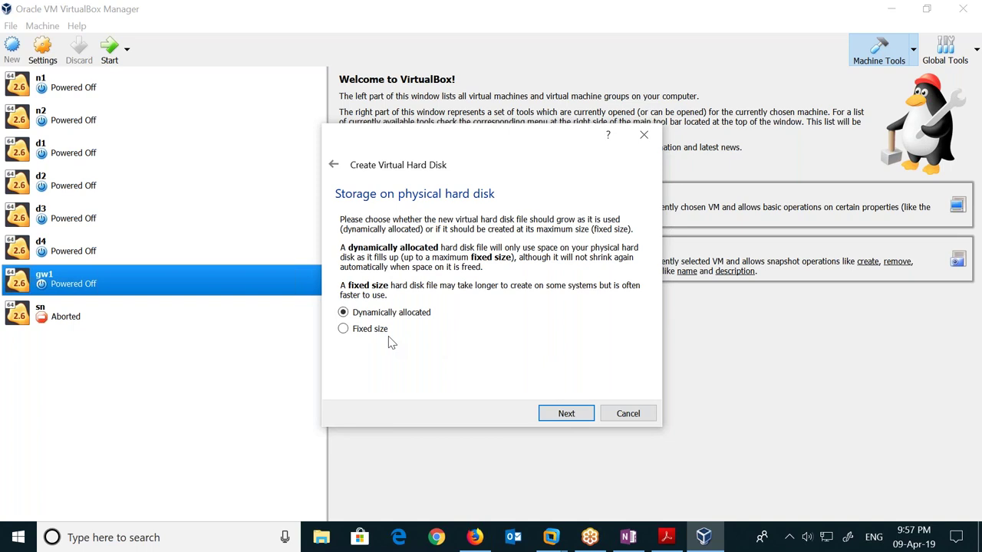
{"action": "left_click", "coordinate": [565, 413]}
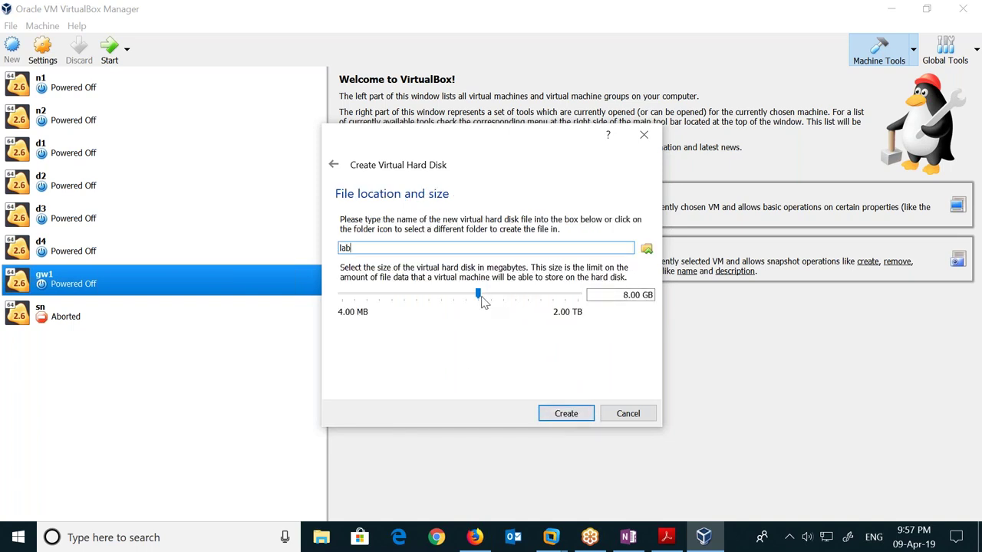
{"action": "mouse_move", "coordinate": [483, 301]}
{"action": "mouse_move", "coordinate": [626, 298]}
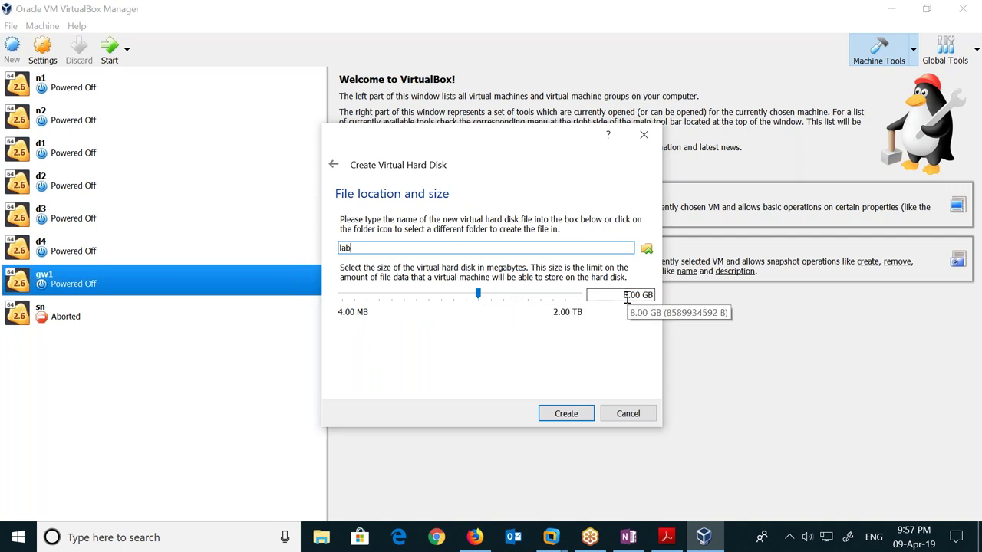
- Recheck the storage options, keep Dynamically allocated, and create the 8.00 GB virtual hard disk named lab
{"action": "left_click", "coordinate": [335, 165]}
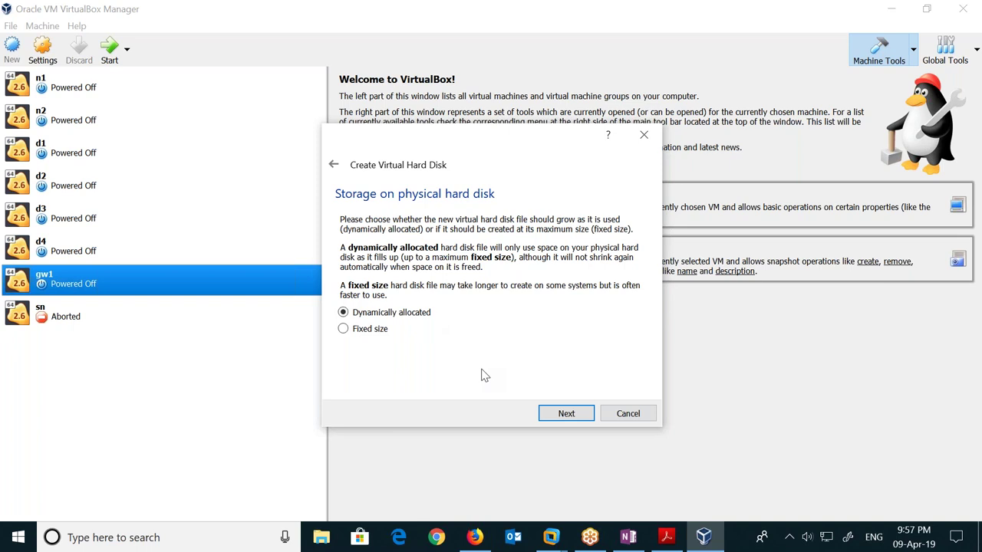
{"action": "left_click", "coordinate": [559, 416]}
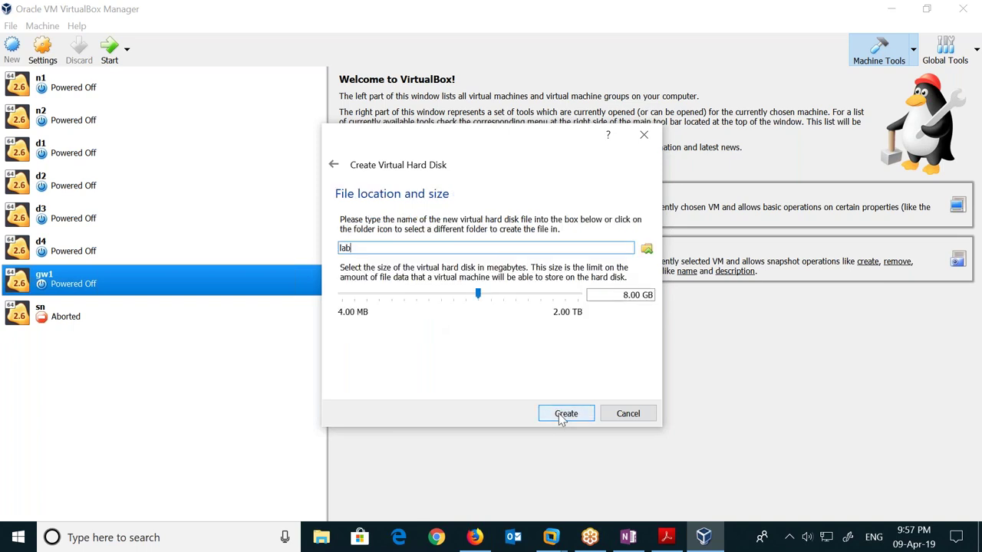
{"action": "left_click", "coordinate": [334, 165]}
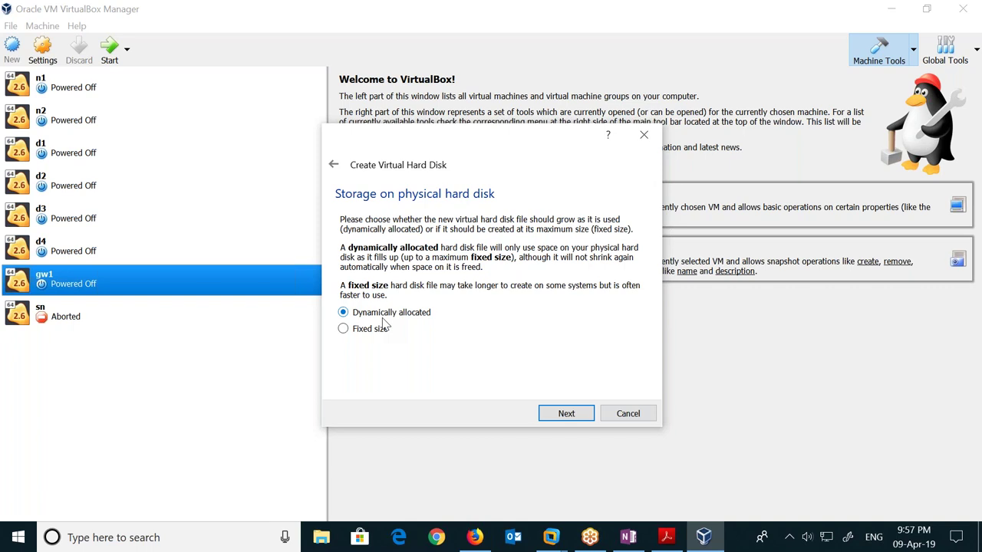
{"action": "left_click", "coordinate": [343, 330]}
{"action": "left_click", "coordinate": [344, 313]}
{"action": "left_click", "coordinate": [591, 415]}
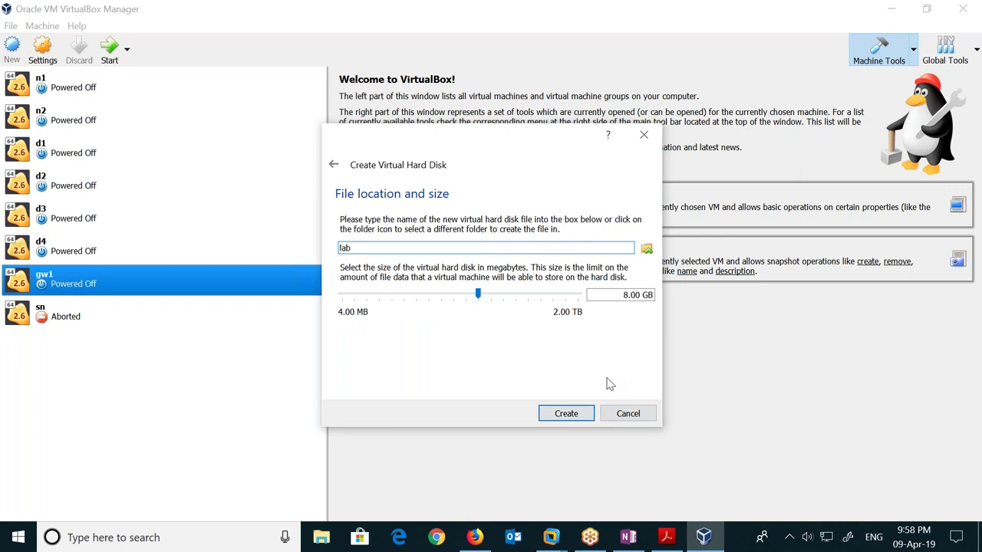
{"action": "left_click", "coordinate": [594, 418]}
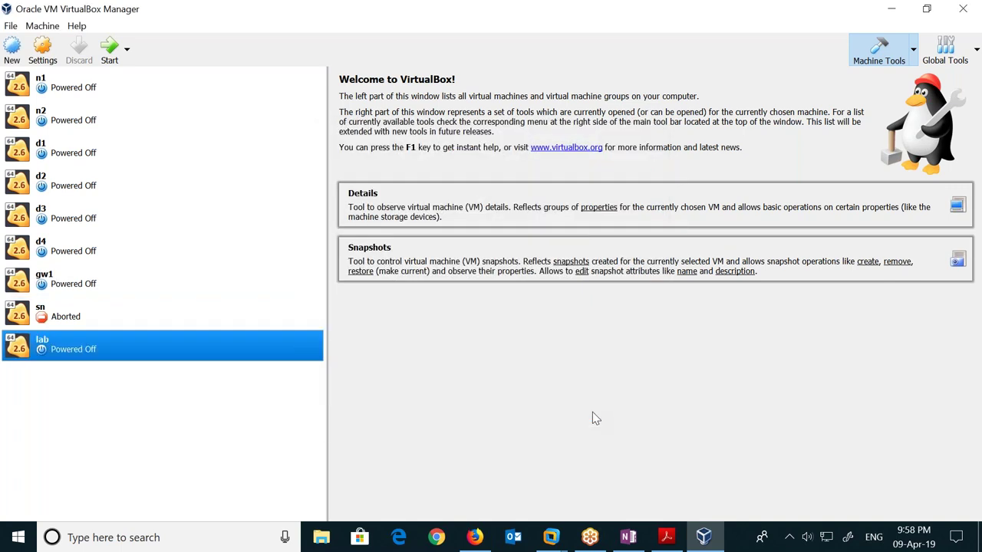
- Open the settings of the lab virtual machine and look through its General options
{"action": "right_click", "coordinate": [107, 356]}
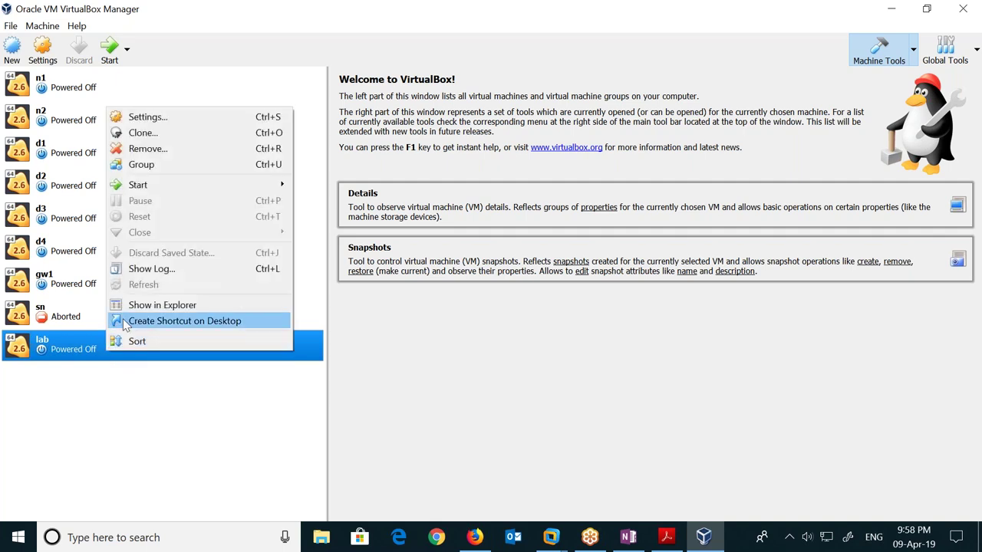
{"action": "left_click", "coordinate": [143, 119]}
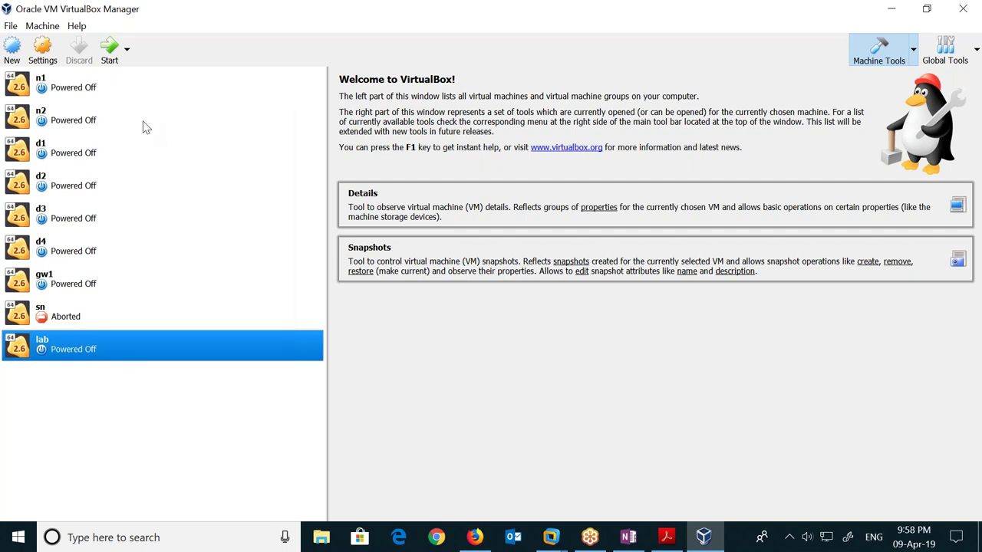
{"action": "left_click", "coordinate": [449, 188]}
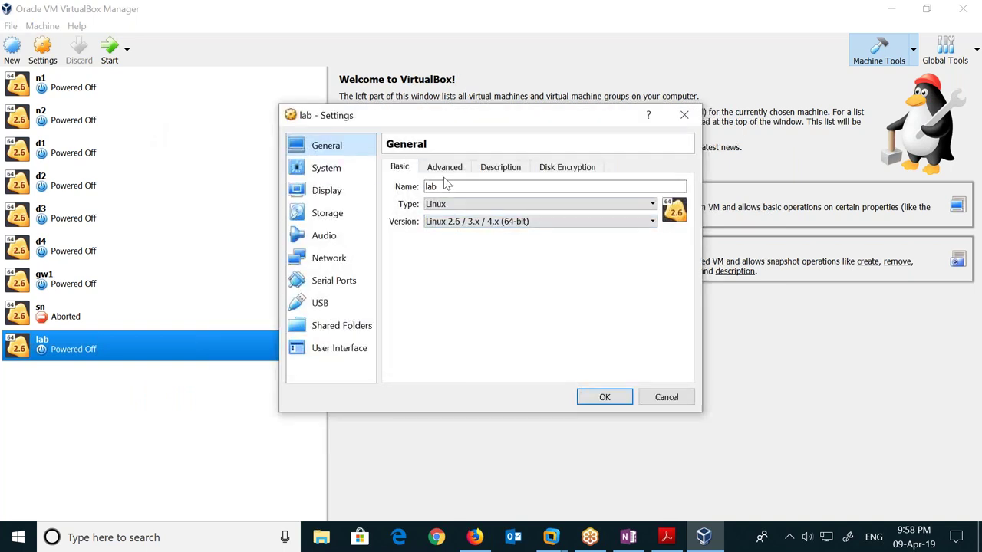
{"action": "left_click", "coordinate": [445, 168]}
{"action": "left_click", "coordinate": [499, 166]}
{"action": "left_click", "coordinate": [394, 168]}
- Look through the lab machine's System, Display, Storage, Audio and Network settings
{"action": "left_click", "coordinate": [358, 171]}
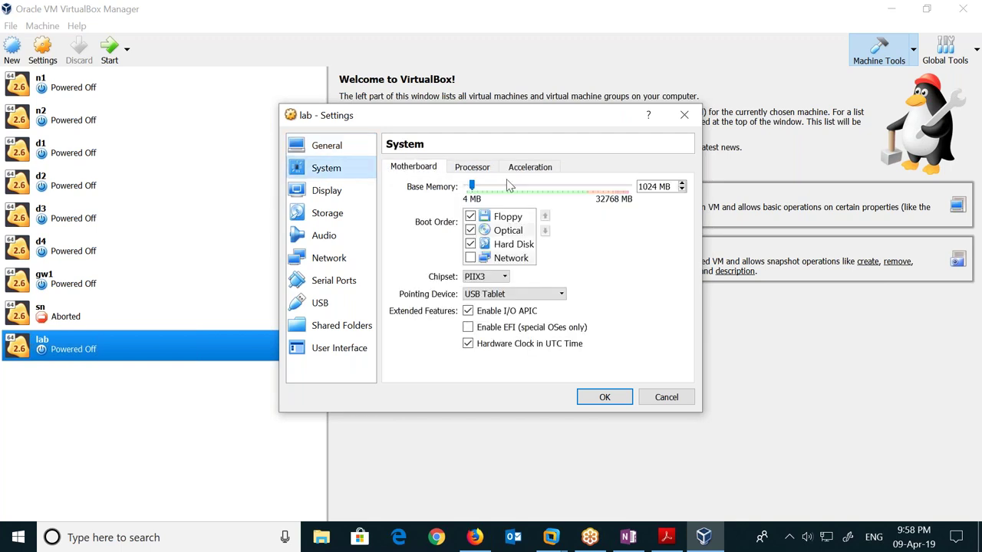
{"action": "left_click", "coordinate": [472, 167]}
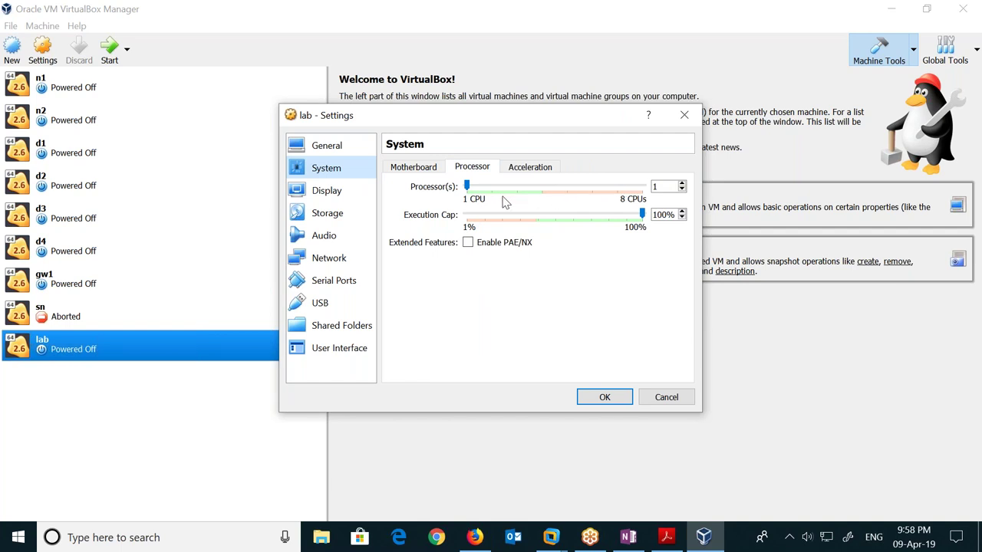
{"action": "left_click", "coordinate": [349, 192]}
{"action": "left_click", "coordinate": [346, 212]}
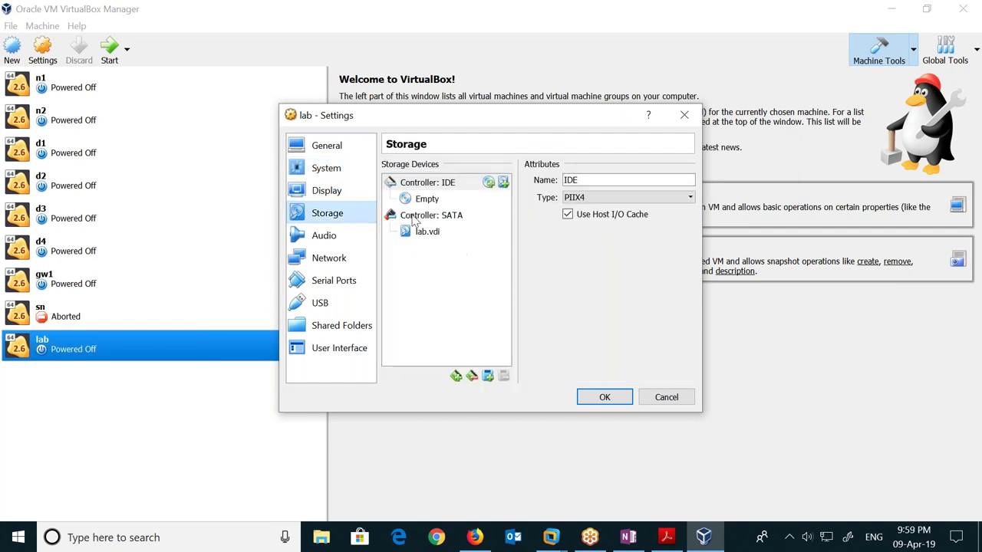
{"action": "left_click", "coordinate": [330, 235]}
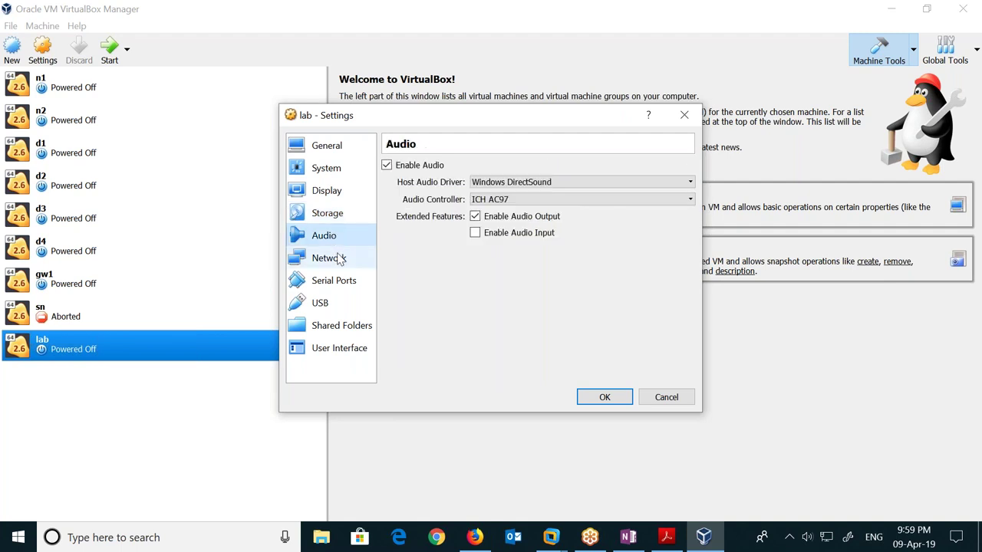
{"action": "left_click", "coordinate": [340, 259]}
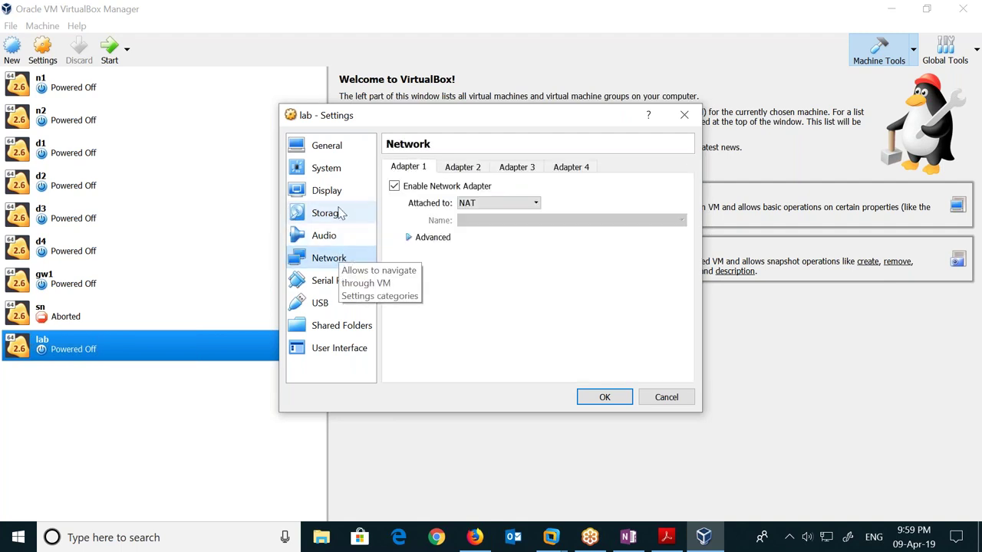
- Revisit the processor settings and the General name and operating system options of the lab machine
{"action": "left_click", "coordinate": [334, 170]}
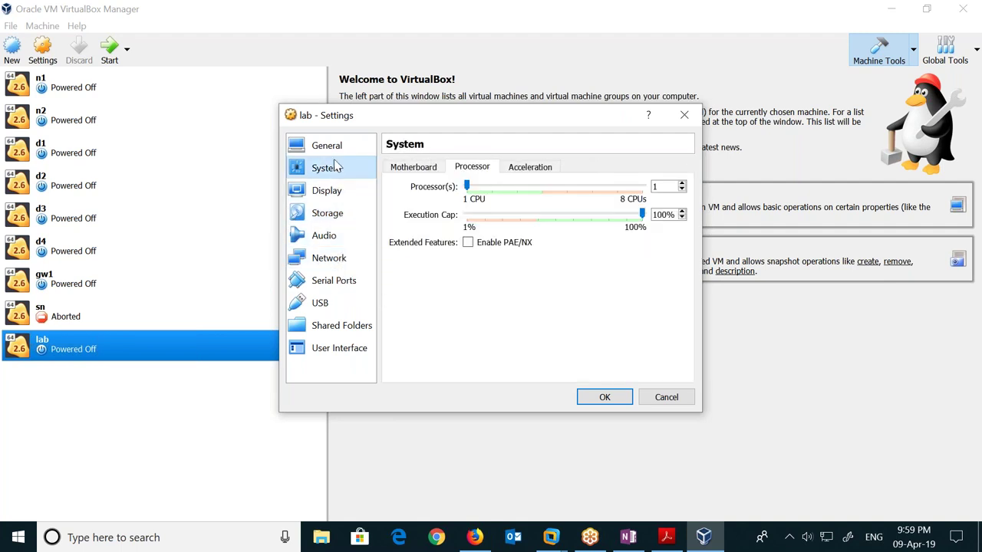
{"action": "left_click", "coordinate": [335, 153]}
{"action": "left_click", "coordinate": [335, 174]}
{"action": "left_click", "coordinate": [335, 153]}
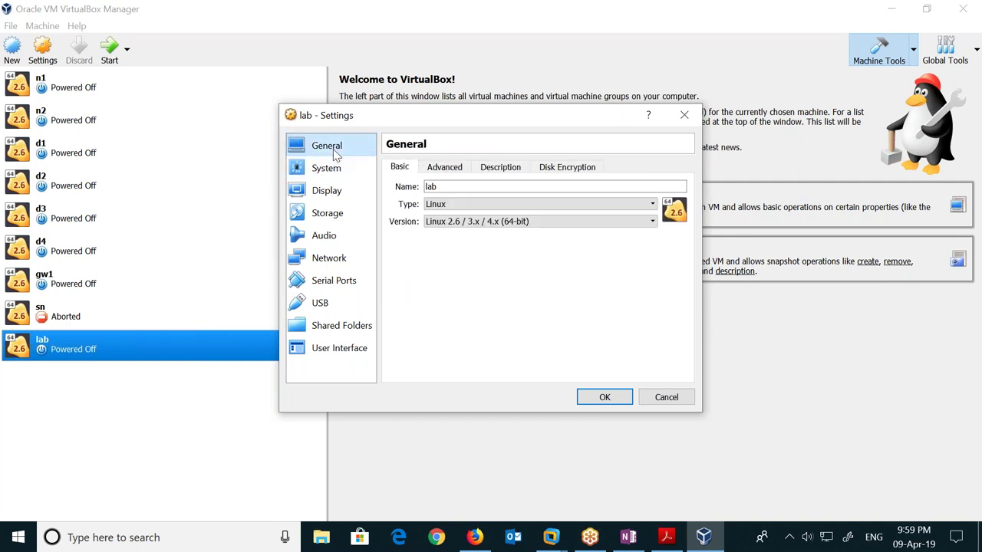
{"action": "left_click", "coordinate": [434, 175]}
{"action": "left_click", "coordinate": [399, 167]}
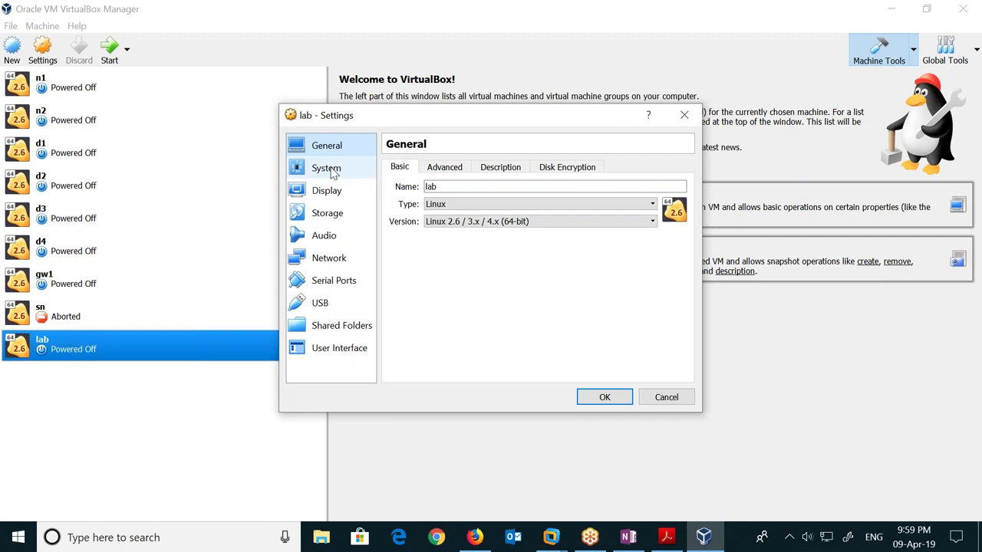
- Disable Floppy in the lab machine's boot order and move it to the end, leaving Optical first
{"action": "left_click", "coordinate": [318, 173]}
{"action": "left_click", "coordinate": [405, 172]}
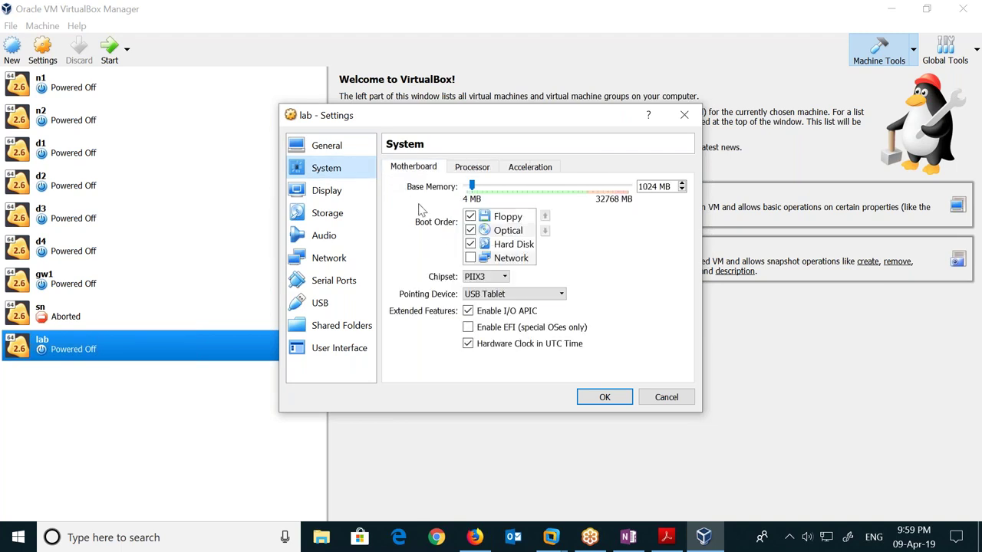
{"action": "left_click", "coordinate": [470, 217]}
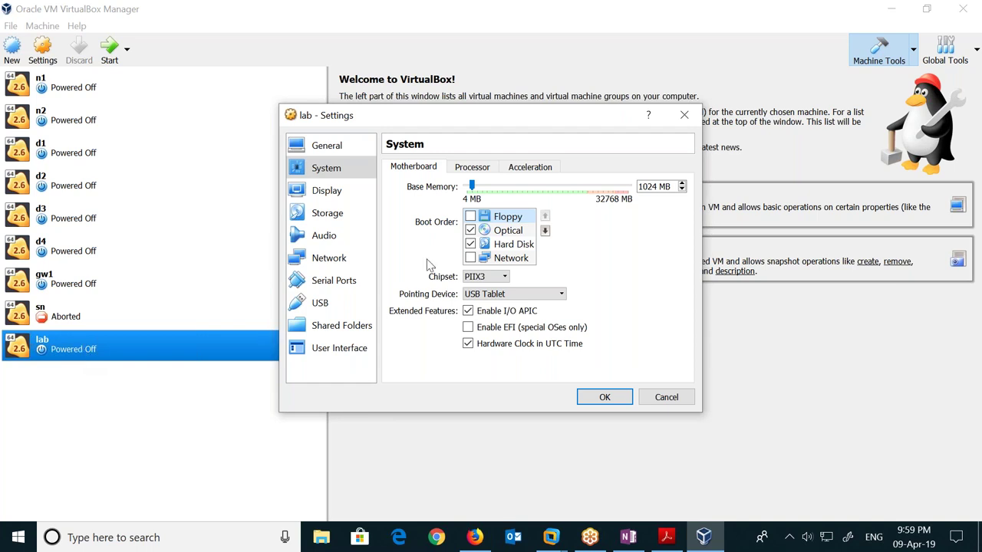
{"action": "left_click", "coordinate": [546, 230]}
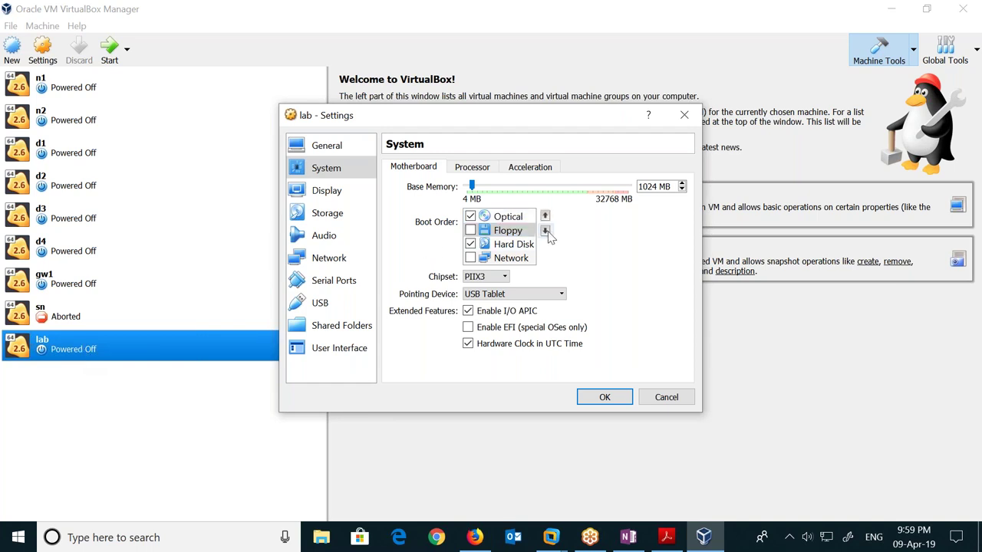
{"action": "left_click", "coordinate": [545, 231]}
{"action": "left_click", "coordinate": [545, 231]}
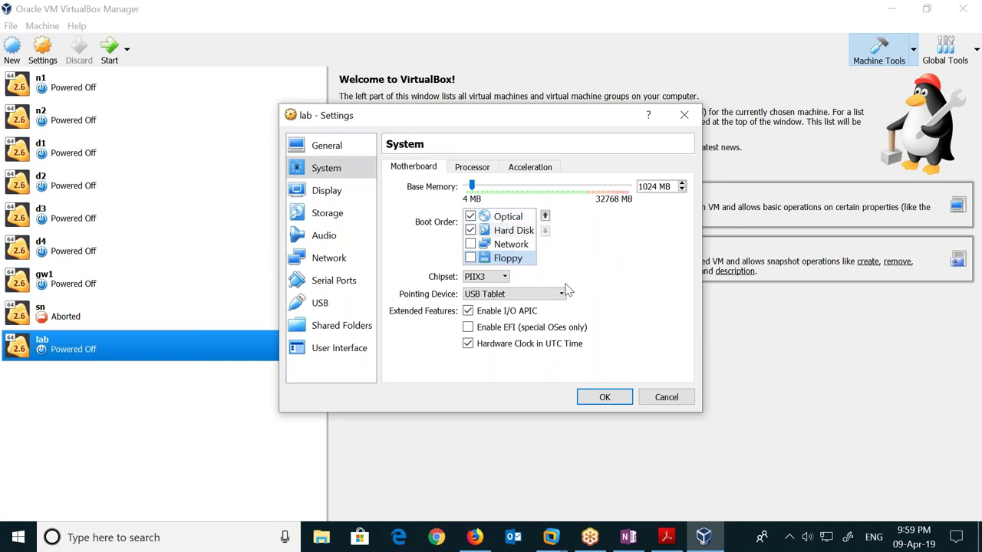
- Show the attributes of the lab.vdi hard disk in the lab machine's storage settings
{"action": "left_click", "coordinate": [357, 222]}
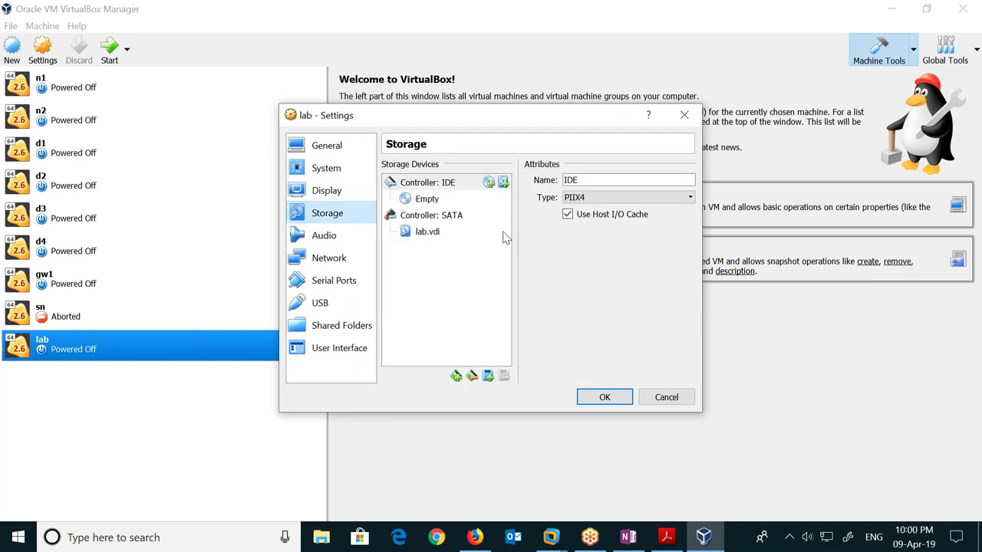
{"action": "left_click", "coordinate": [446, 237]}
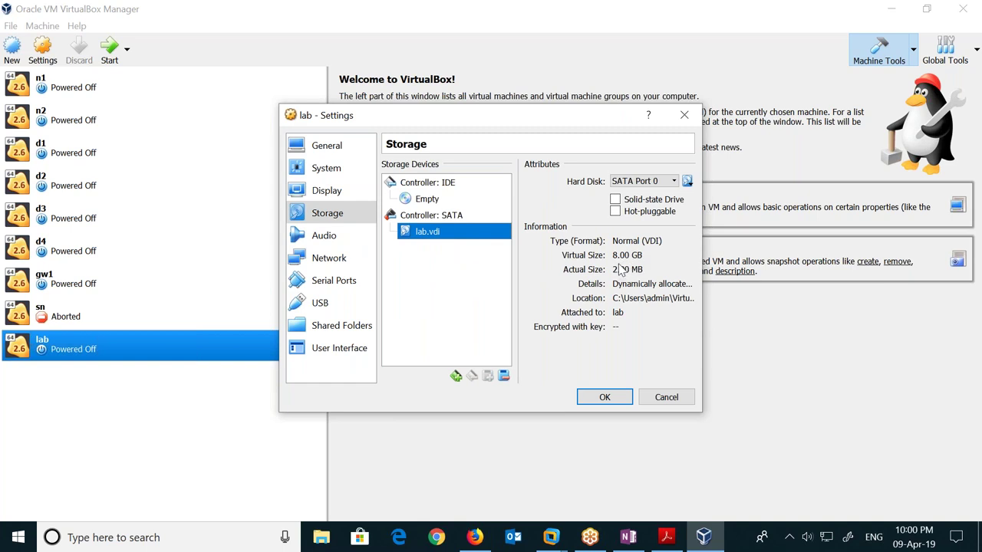
- Load CentOS-7-x86_64-Minimal-1810.iso from the software folder into the lab machine's empty IDE optical drive
{"action": "left_click", "coordinate": [448, 201]}
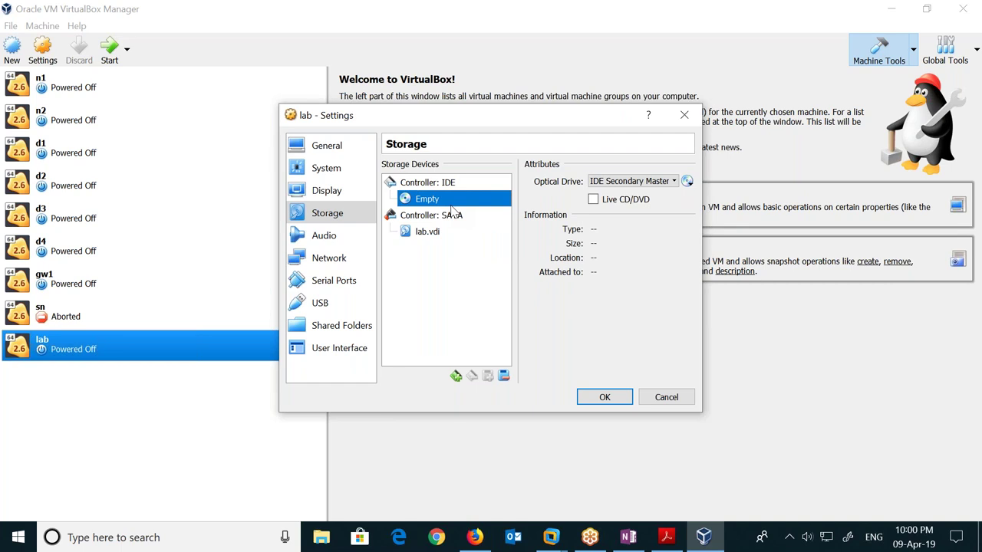
{"action": "left_click", "coordinate": [687, 182]}
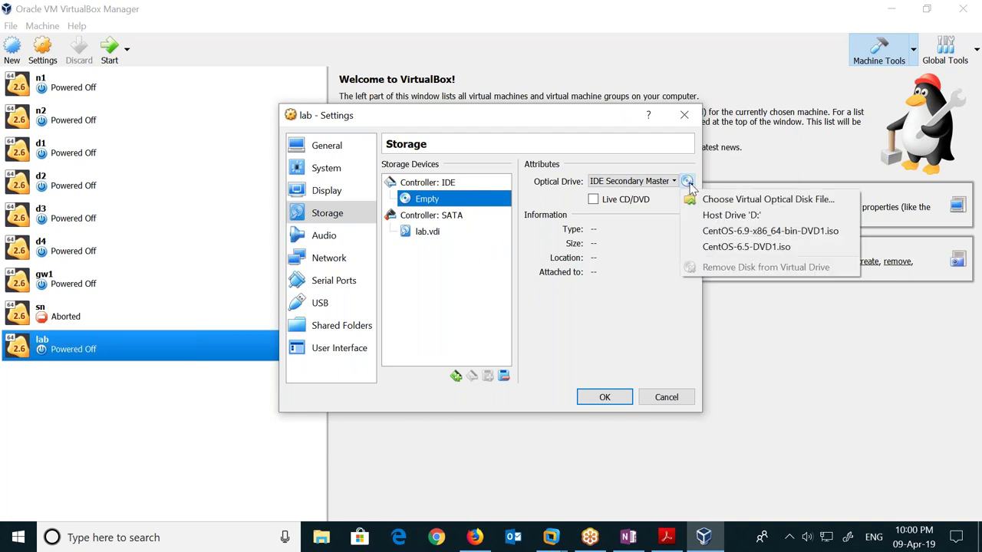
{"action": "left_click", "coordinate": [711, 201]}
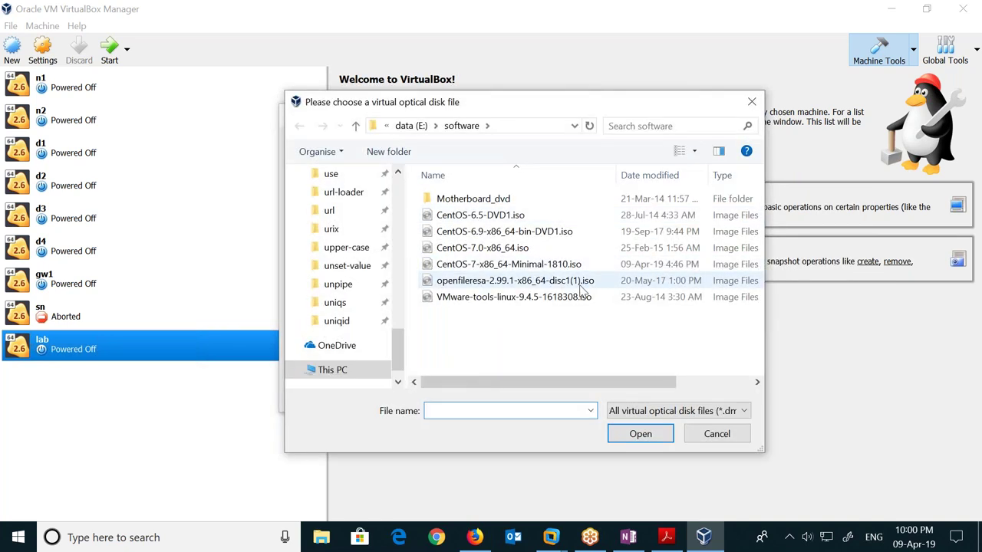
{"action": "left_click", "coordinate": [566, 268]}
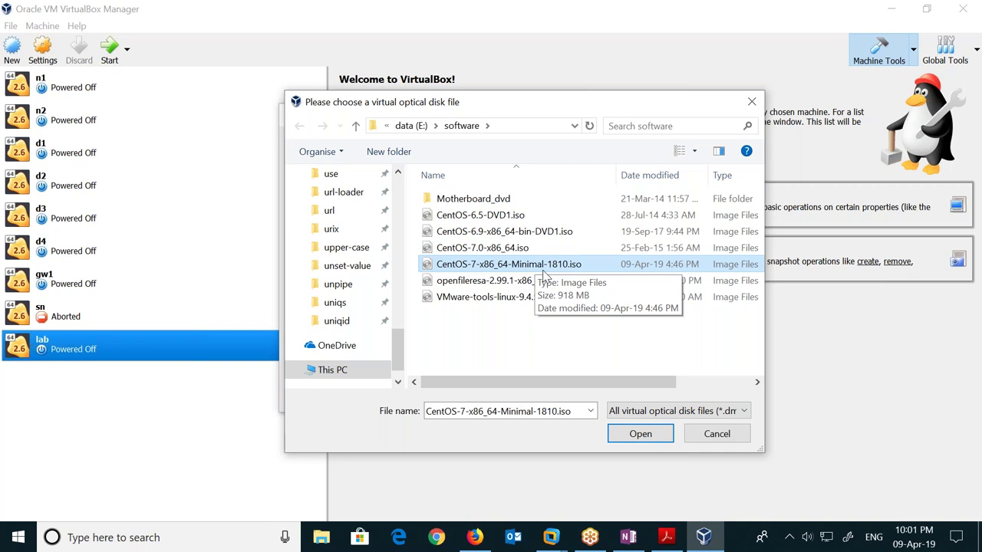
{"action": "left_click", "coordinate": [519, 233]}
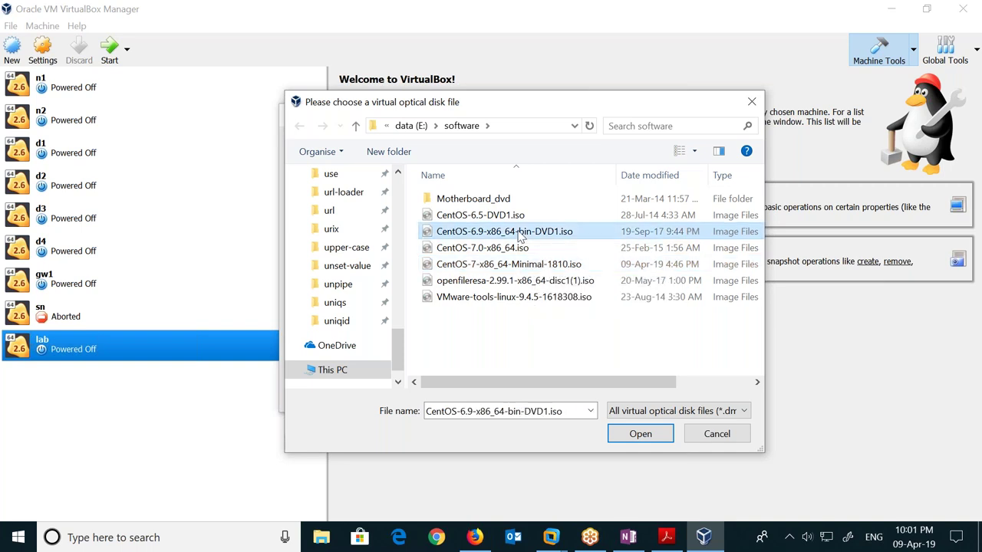
{"action": "left_click", "coordinate": [485, 265]}
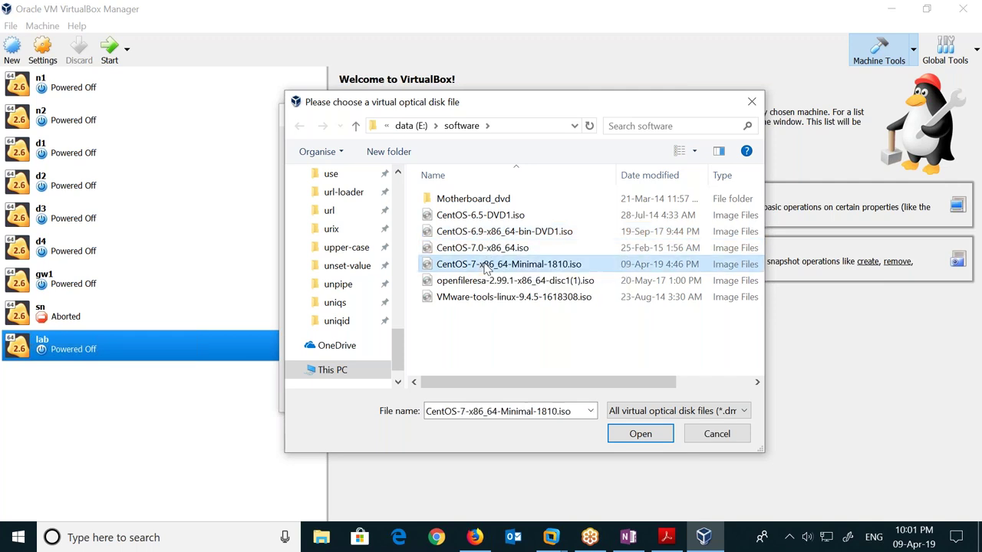
{"action": "left_click", "coordinate": [622, 435]}
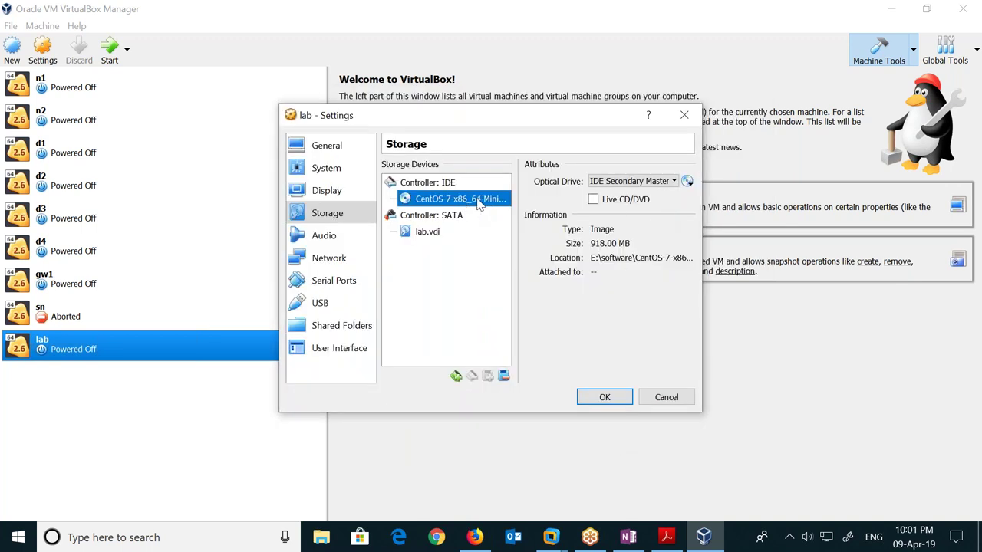
- Attach network Adapter 1 of the lab machine to Bridged Adapter
{"action": "left_click", "coordinate": [347, 262]}
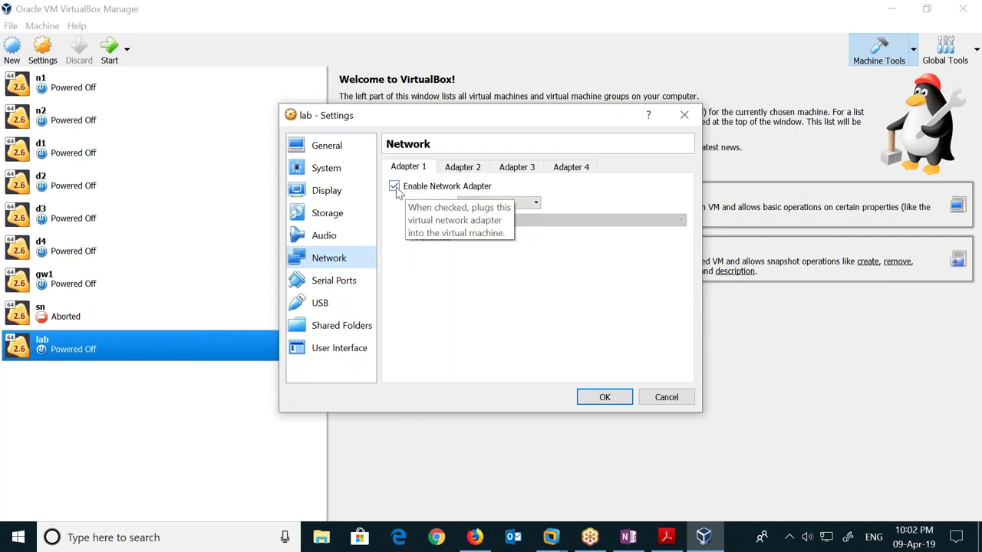
{"action": "left_click", "coordinate": [528, 204]}
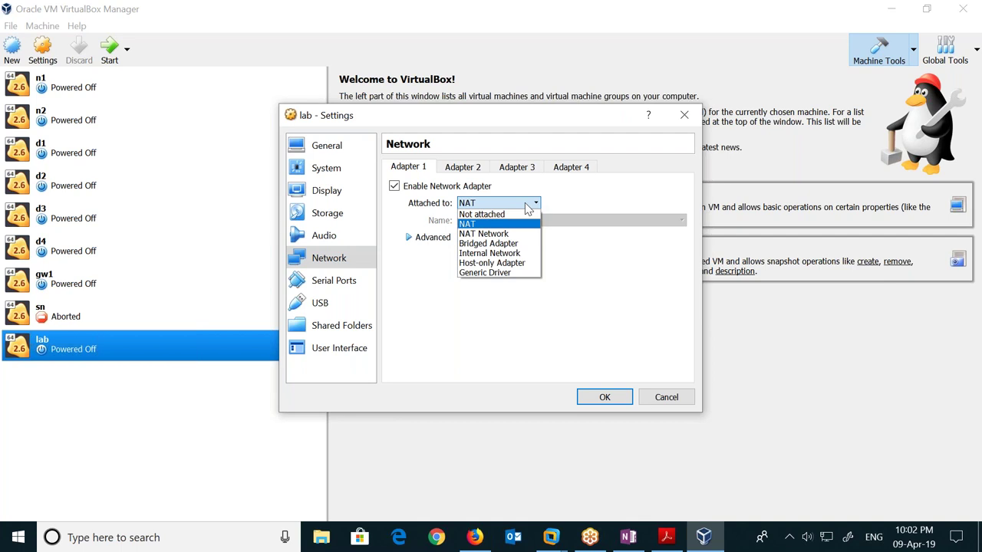
{"action": "left_click", "coordinate": [519, 244]}
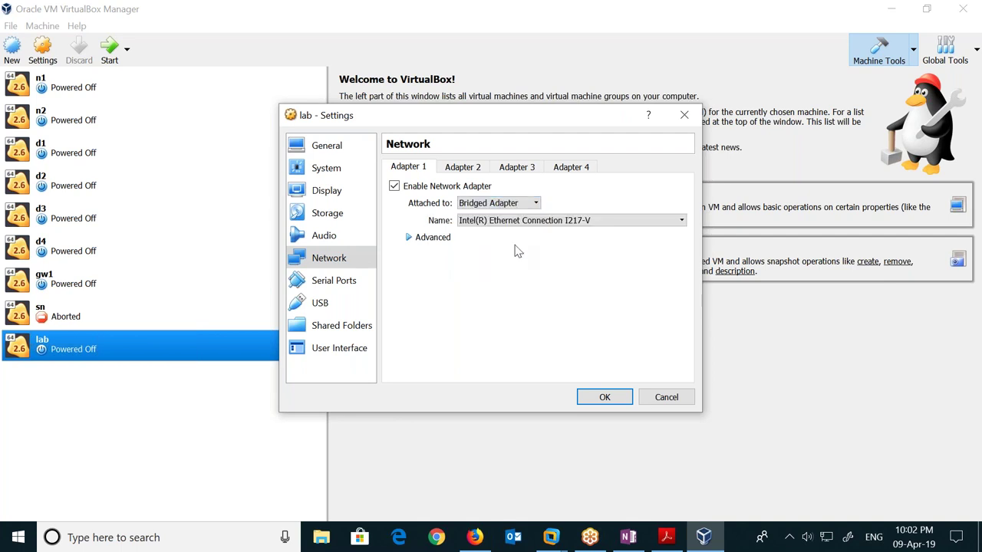
- Try NAT and NAT Network as the attachment of Adapter 1
{"action": "left_click", "coordinate": [510, 207]}
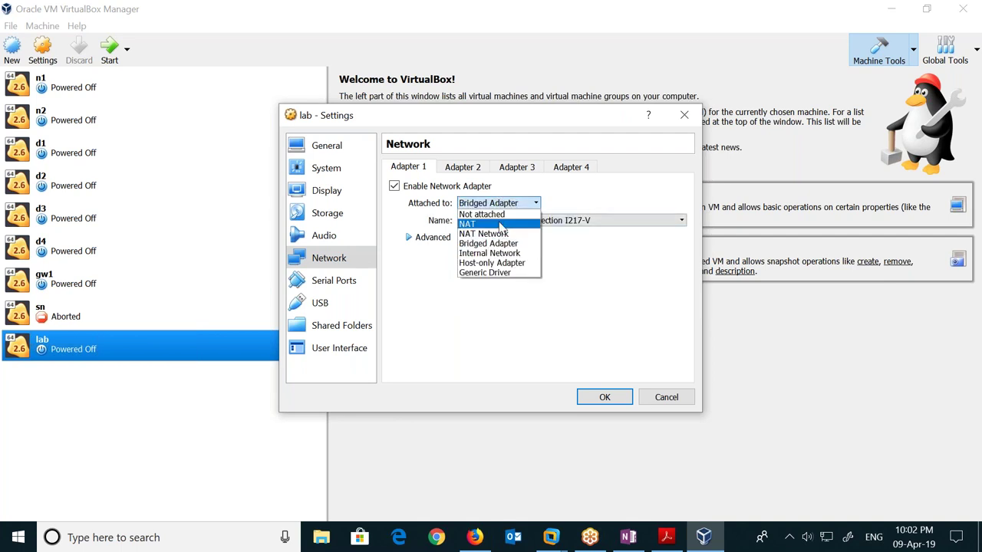
{"action": "left_click", "coordinate": [502, 226]}
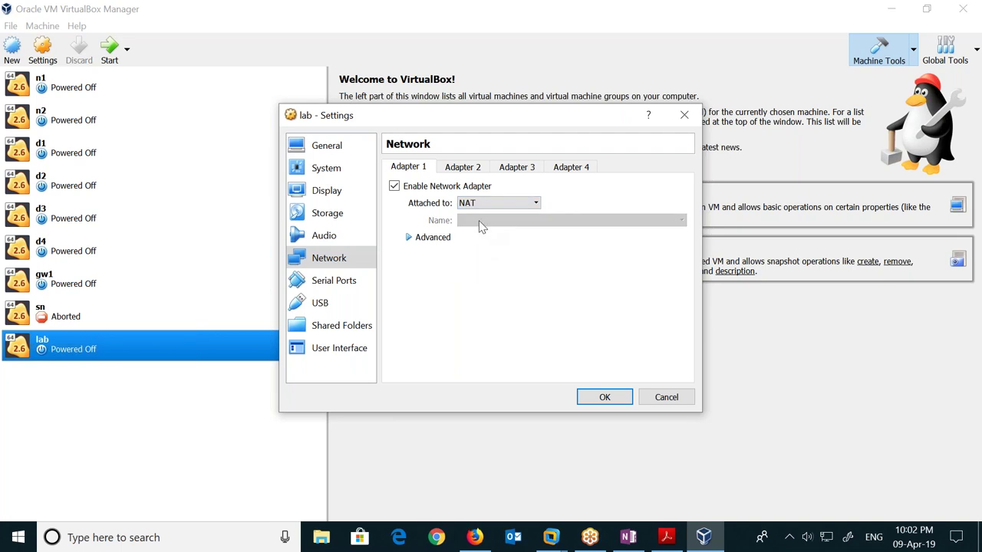
{"action": "left_click", "coordinate": [495, 205]}
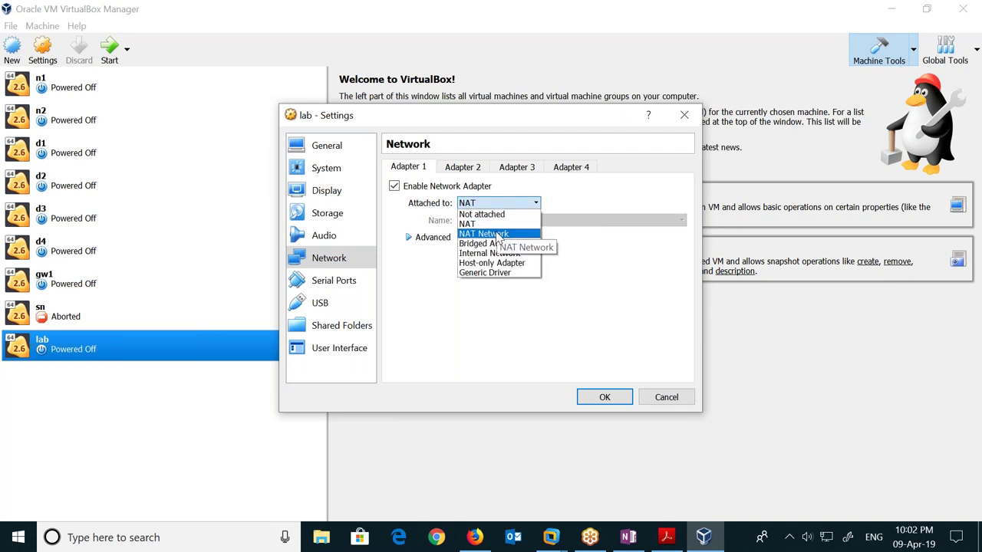
{"action": "left_click", "coordinate": [497, 235]}
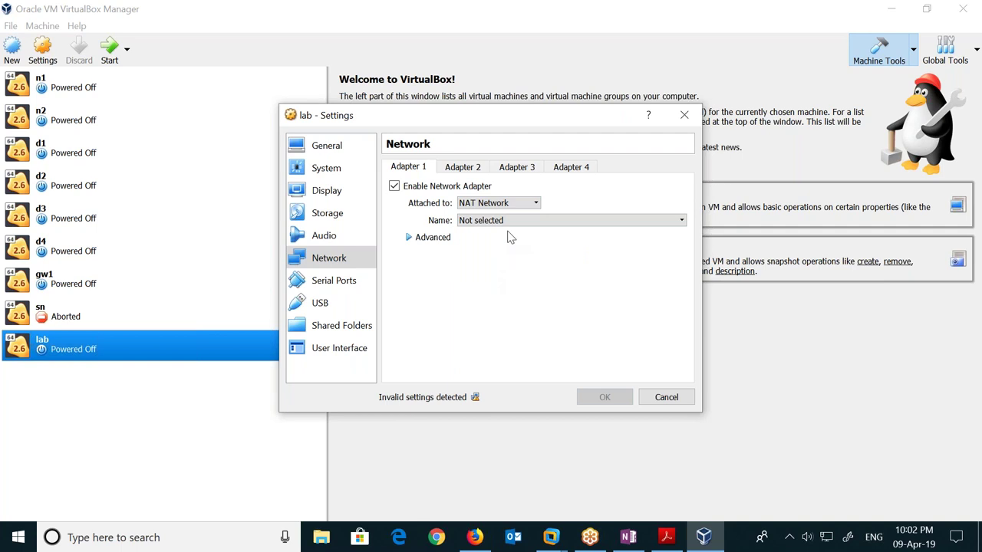
- Set Adapter 1 back to Bridged Adapter on the Intel(R) Ethernet Connection I217-V and save the lab machine's settings
{"action": "left_click", "coordinate": [519, 208]}
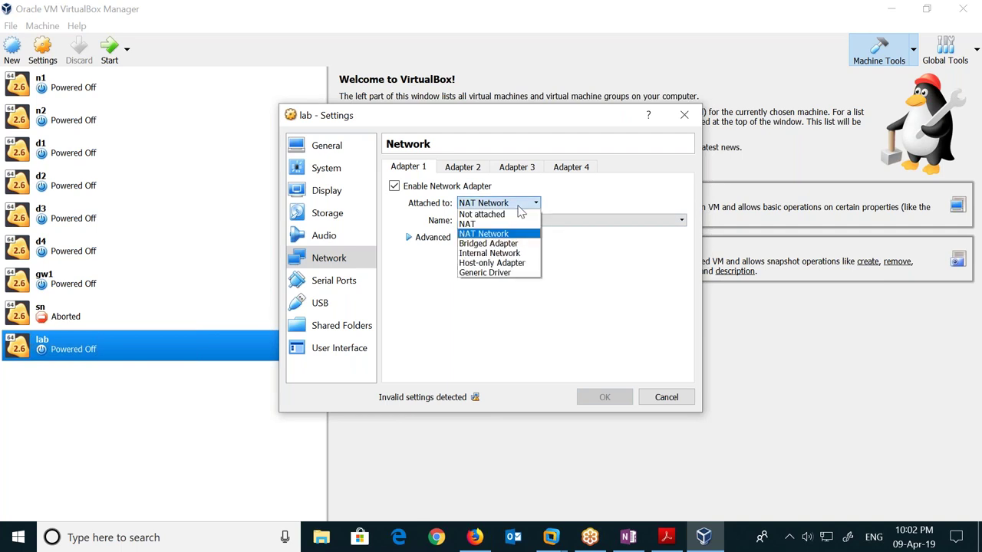
{"action": "left_click", "coordinate": [508, 244]}
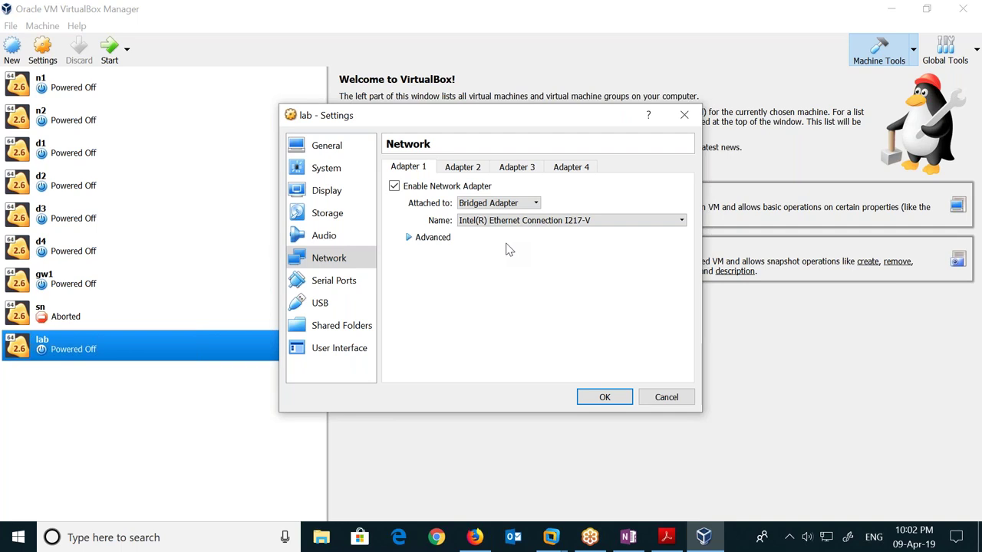
{"action": "left_click", "coordinate": [514, 202]}
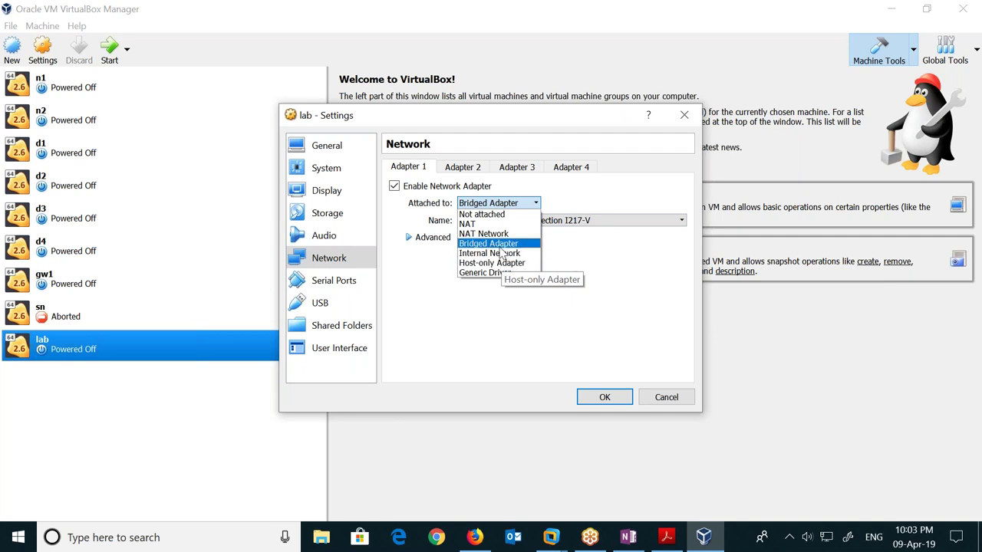
{"action": "left_click", "coordinate": [499, 247]}
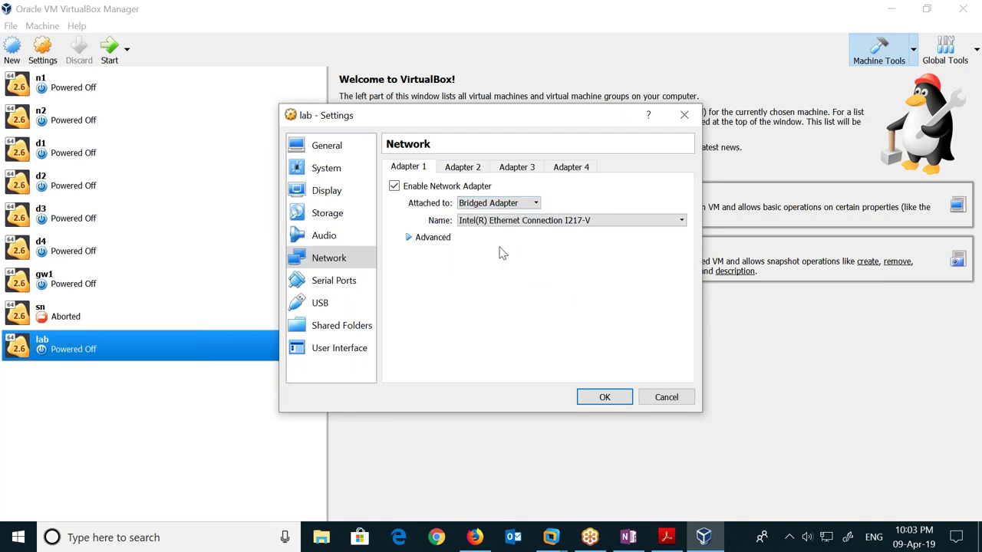
{"action": "left_click", "coordinate": [591, 401]}
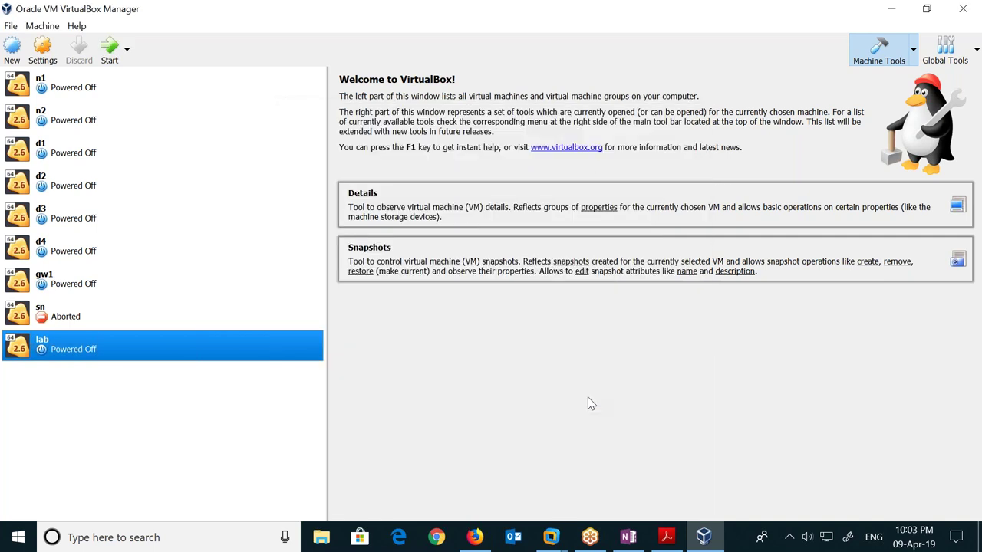
- Start the lab machine with Normal Start and dismiss the Auto capture keyboard message
{"action": "right_click", "coordinate": [159, 345]}
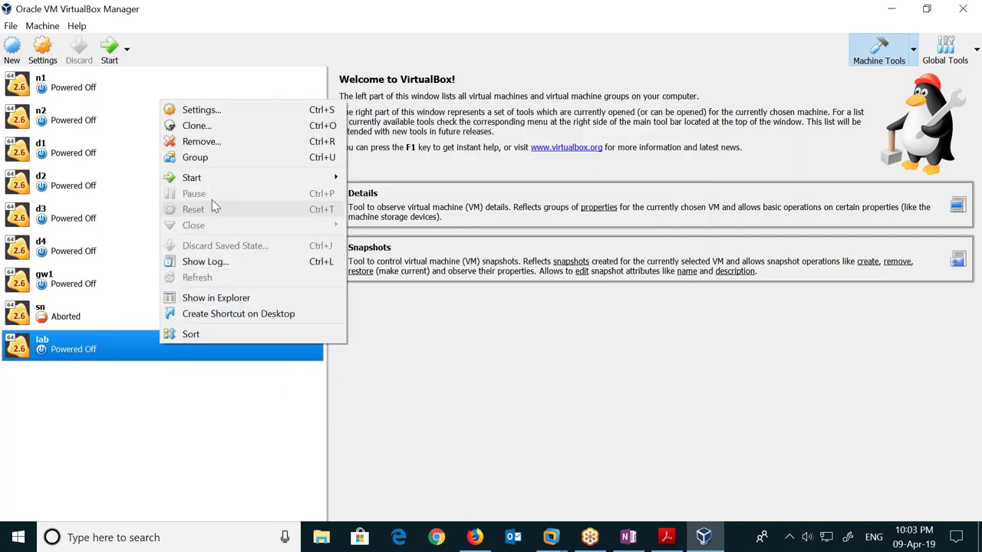
{"action": "mouse_move", "coordinate": [275, 178]}
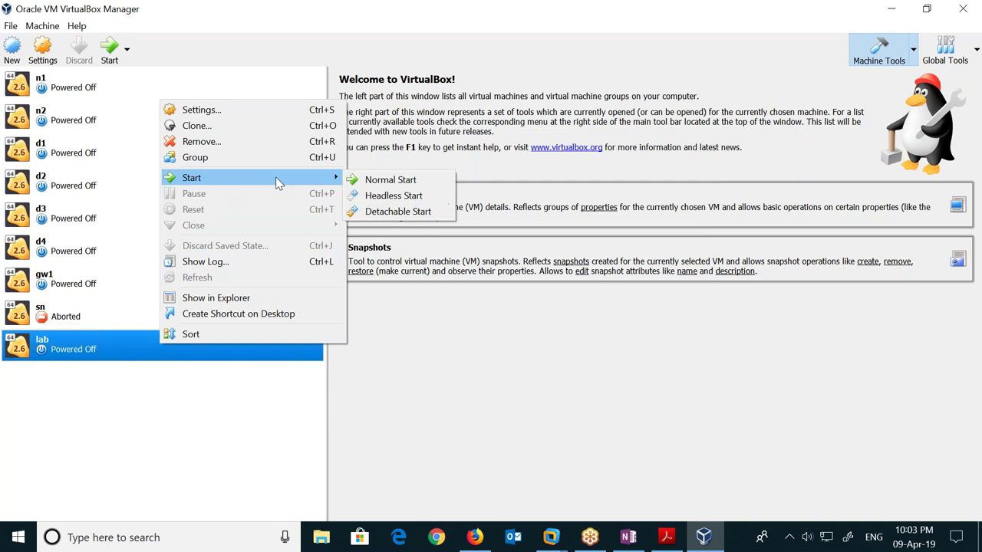
{"action": "left_click", "coordinate": [376, 181]}
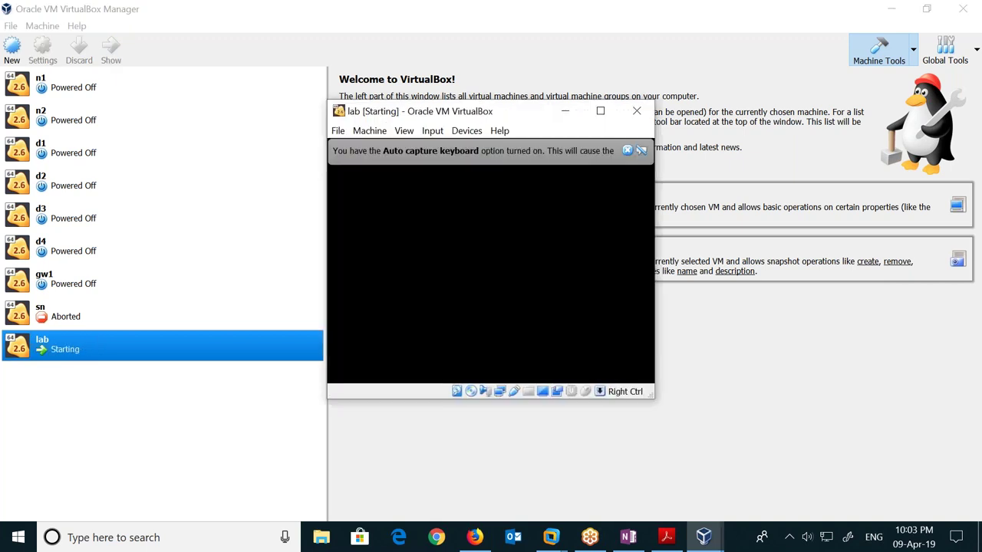
{"action": "left_click", "coordinate": [627, 150]}
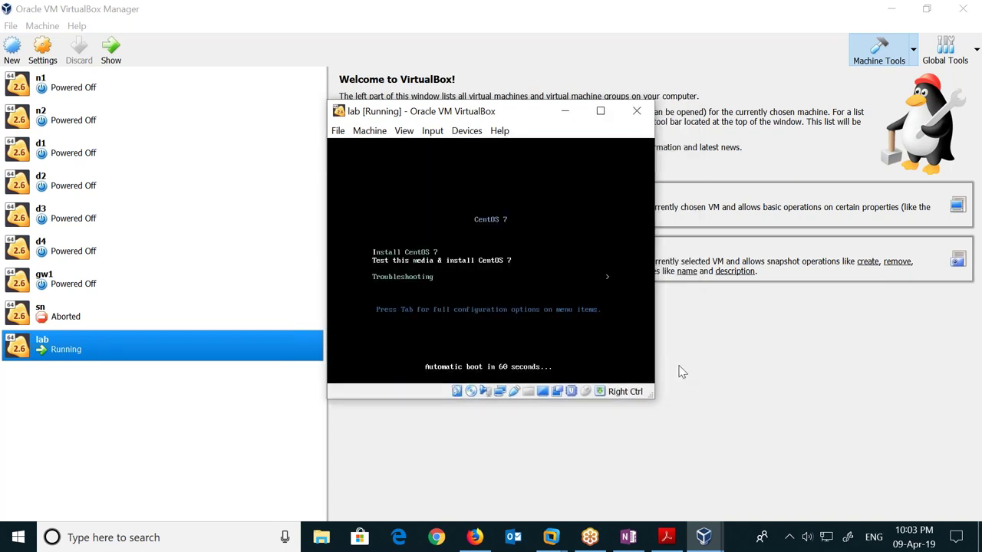
- Enlarge the lab machine's window and boot the Install CentOS 7 entry without the media test
{"action": "left_click_drag", "start_coordinate": [648, 404], "coordinate": [967, 459]}
{"action": "key", "text": "Up"}
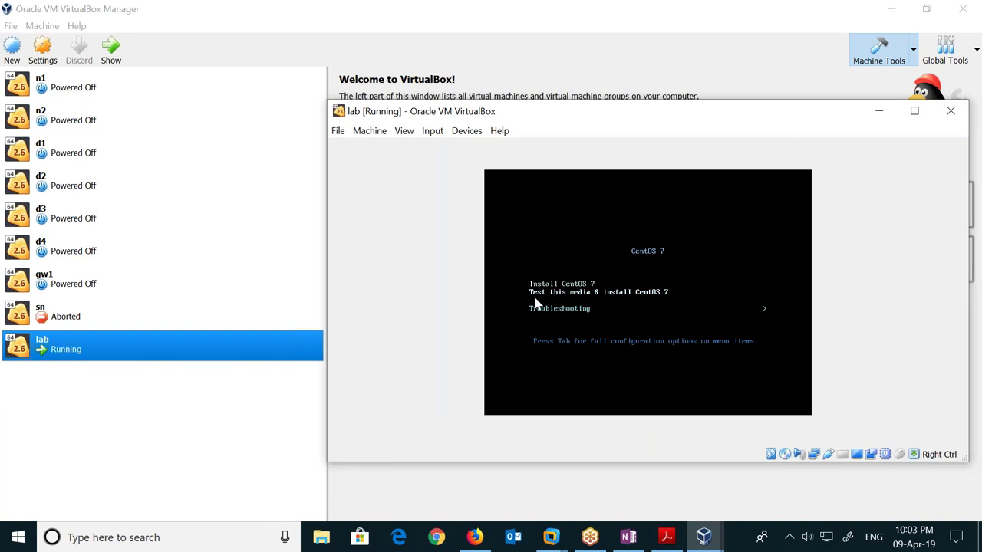
{"action": "key", "text": "Down"}
{"action": "key", "text": "Up"}
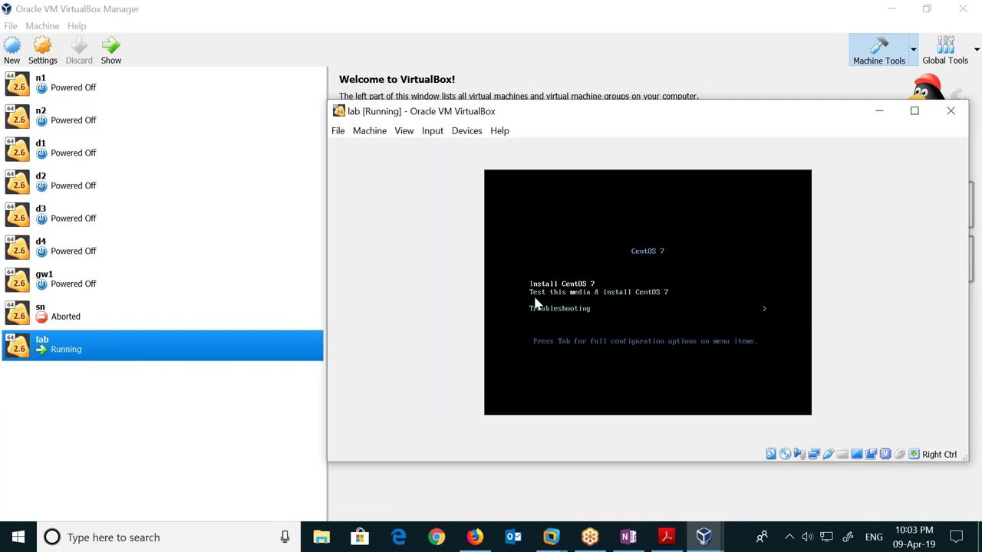
{"action": "key", "text": "Down"}
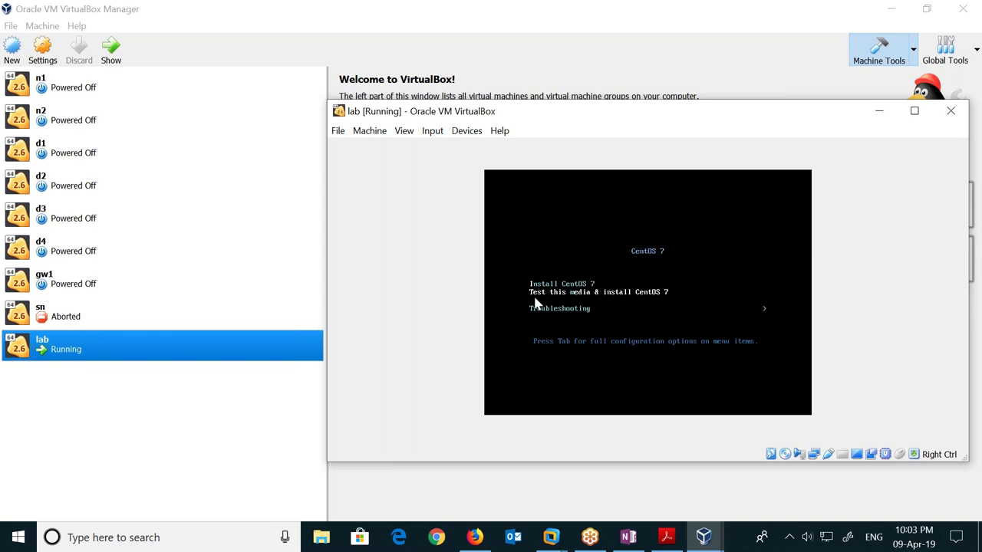
{"action": "key", "text": "Up"}
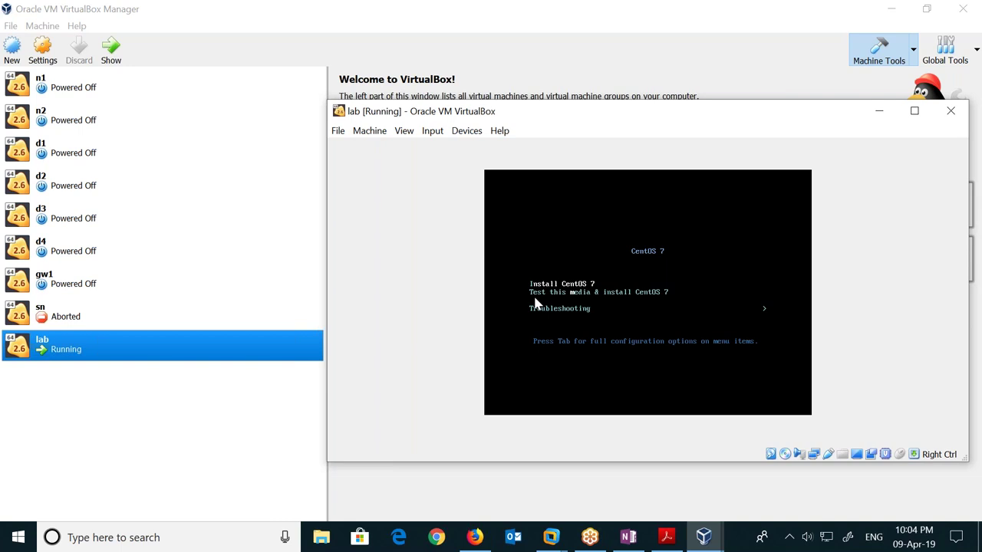
{"action": "key", "text": "Return"}
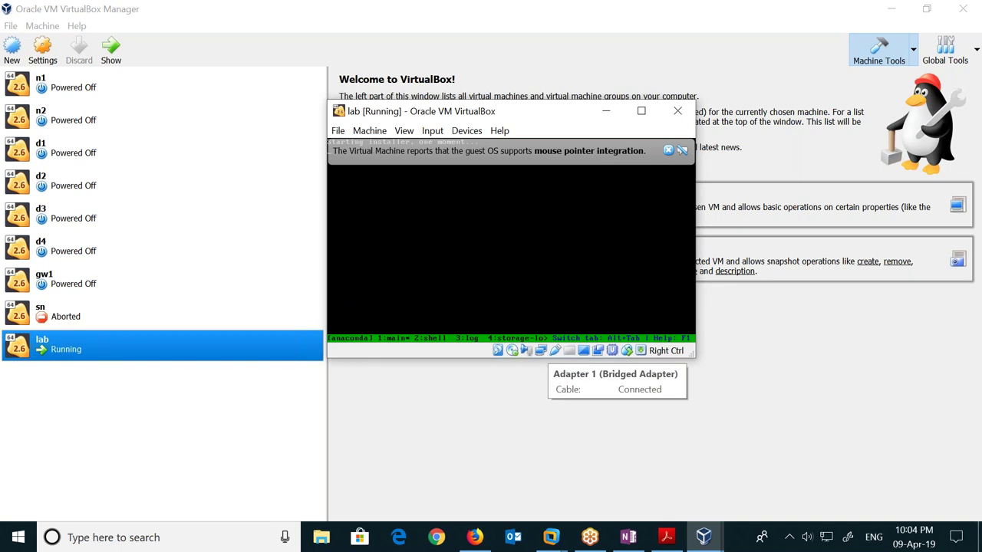
- Dismiss the mouse pointer integration message, move the lab window higher and continue the installation in English (United States)
{"action": "left_click", "coordinate": [675, 151]}
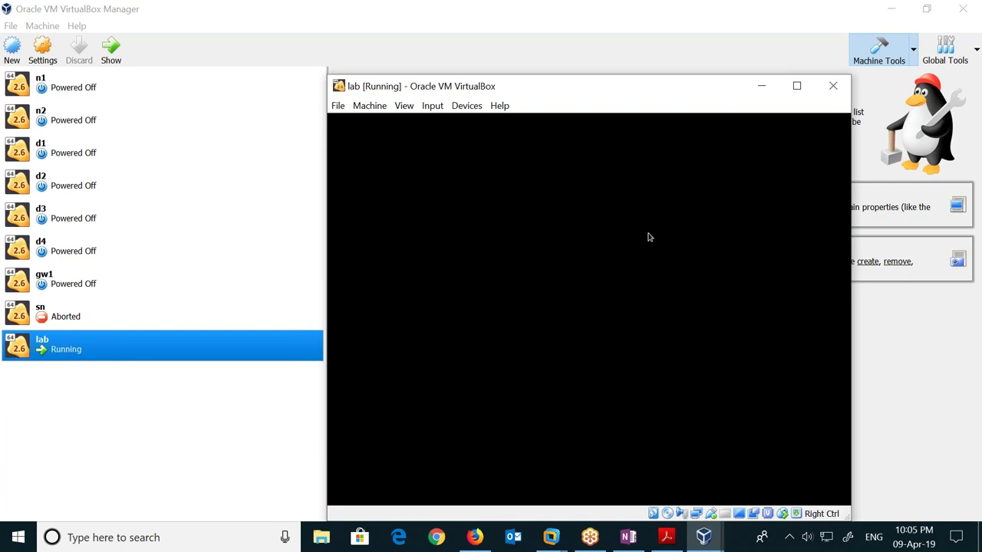
{"action": "left_click_drag", "start_coordinate": [693, 93], "coordinate": [656, 36]}
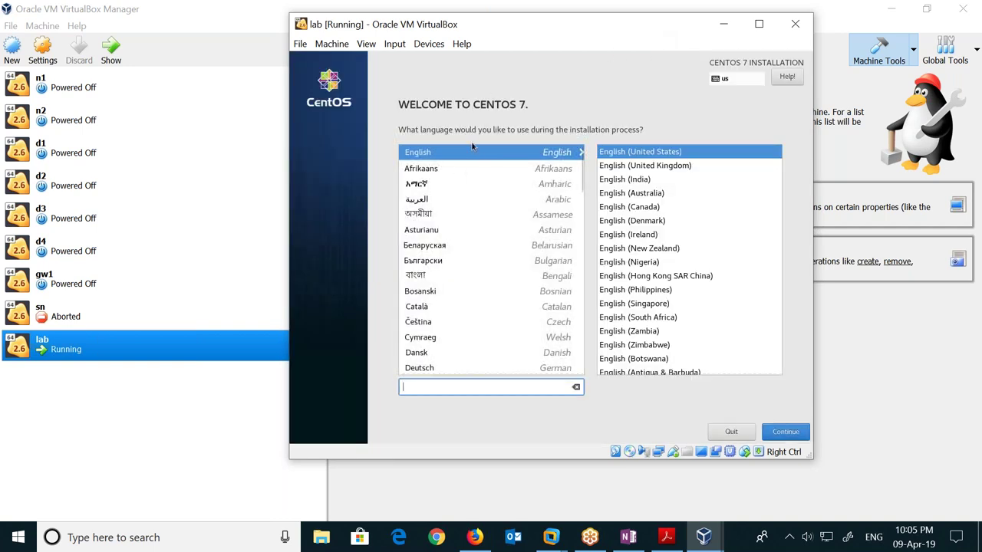
{"action": "left_click", "coordinate": [791, 434]}
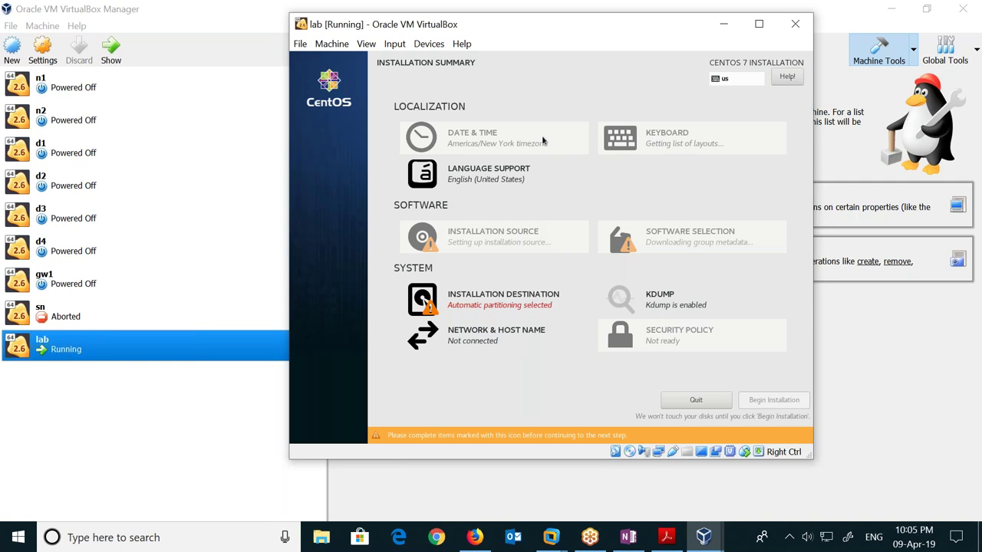
- Set the installer's time zone to Melbourne in the Australia region and try to turn on Network Time
{"action": "left_click", "coordinate": [464, 143]}
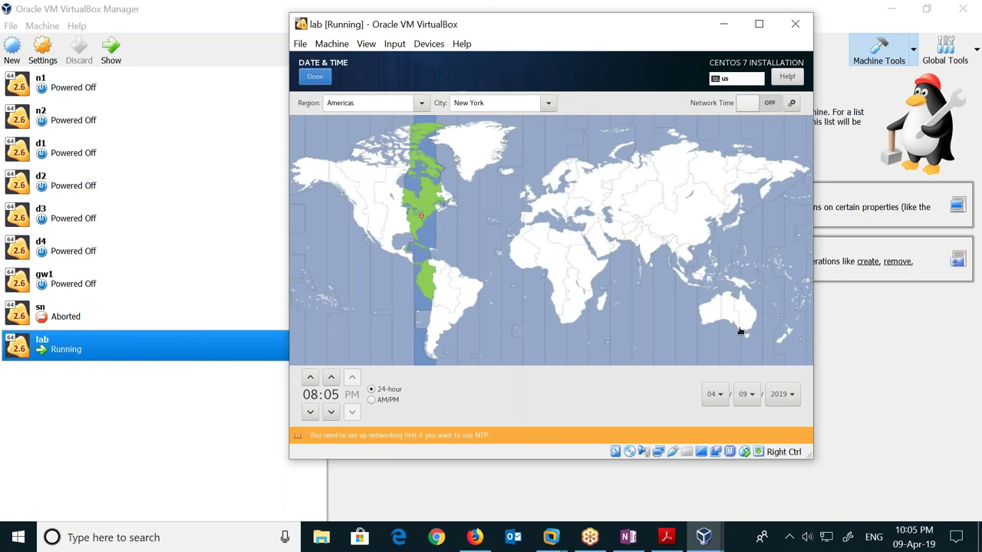
{"action": "left_click", "coordinate": [740, 331]}
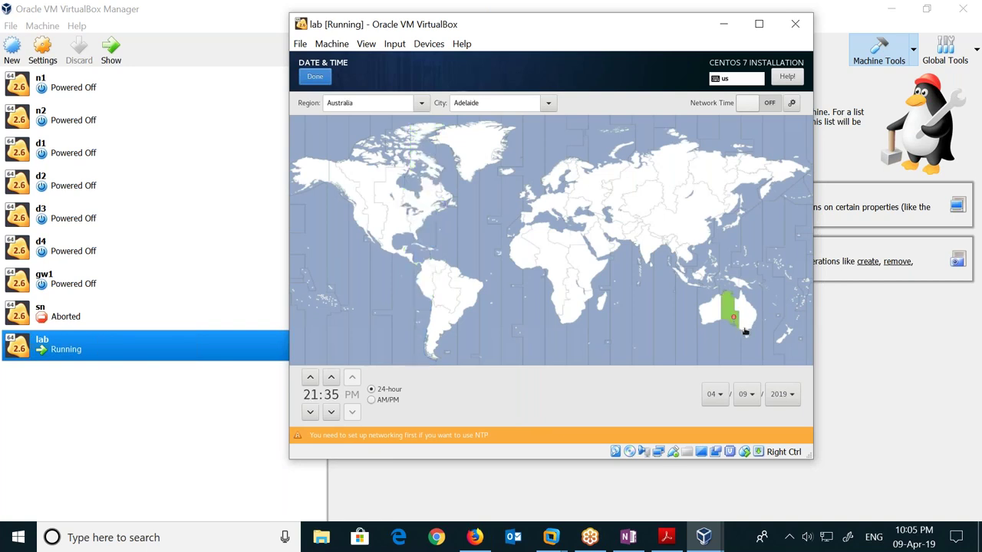
{"action": "left_click", "coordinate": [744, 331]}
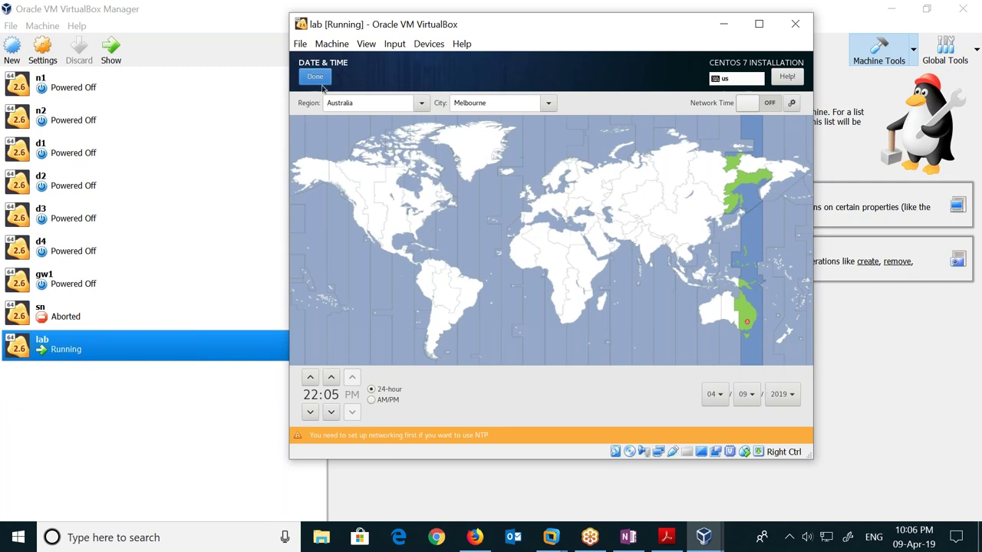
{"action": "left_click", "coordinate": [769, 104]}
{"action": "left_click", "coordinate": [769, 106]}
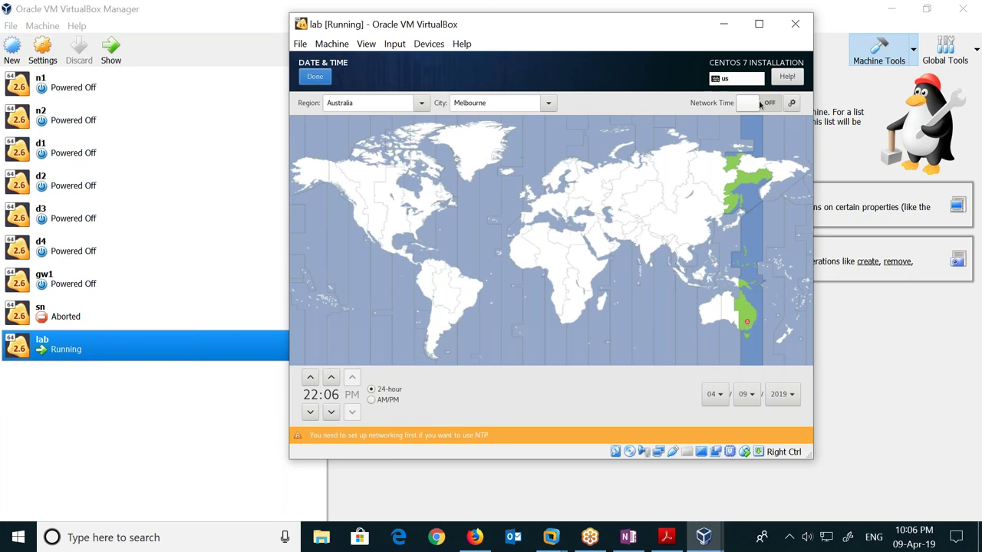
- Close the date and time settings and switch on the Ethernet (enp0s3) connection in the installer's network settings
{"action": "left_click", "coordinate": [315, 78]}
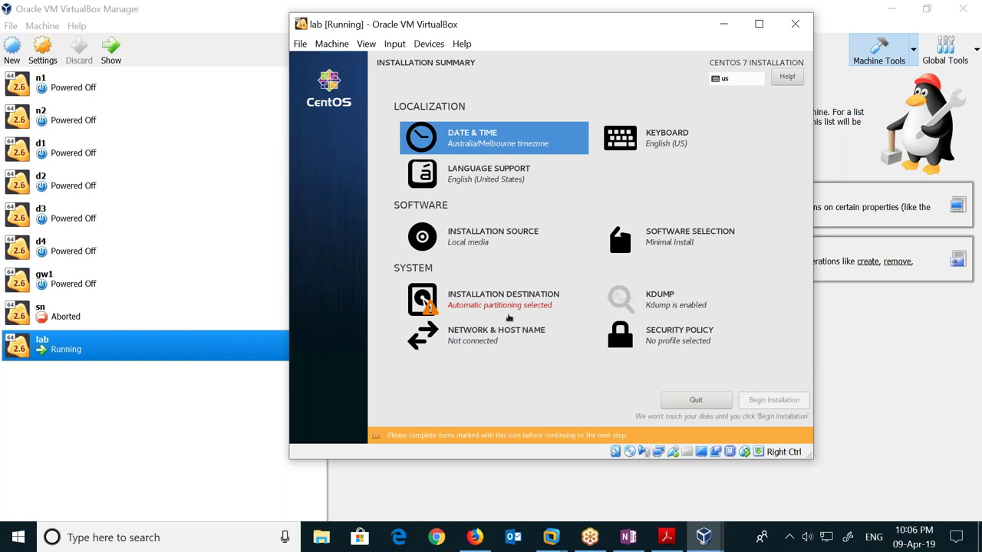
{"action": "left_click", "coordinate": [506, 338]}
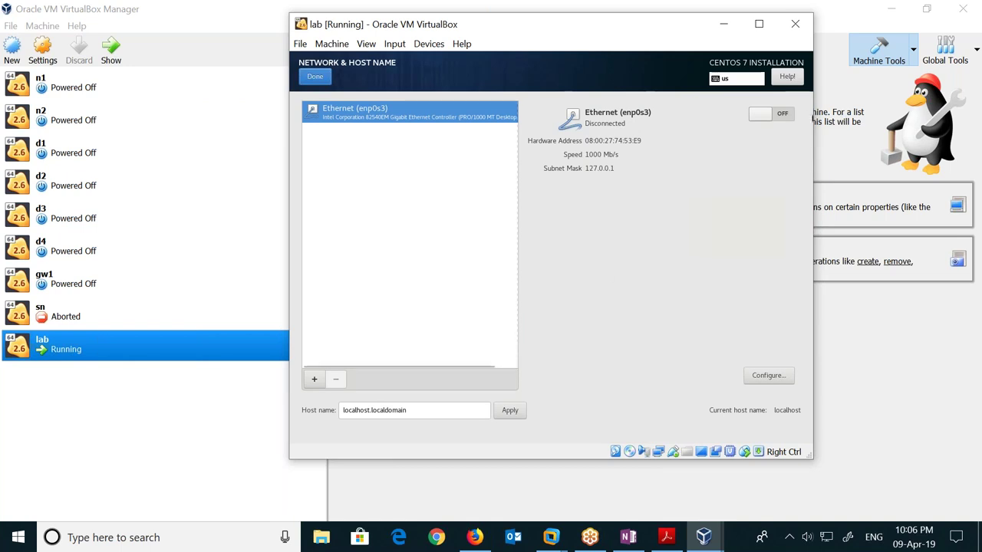
{"action": "left_click", "coordinate": [782, 113]}
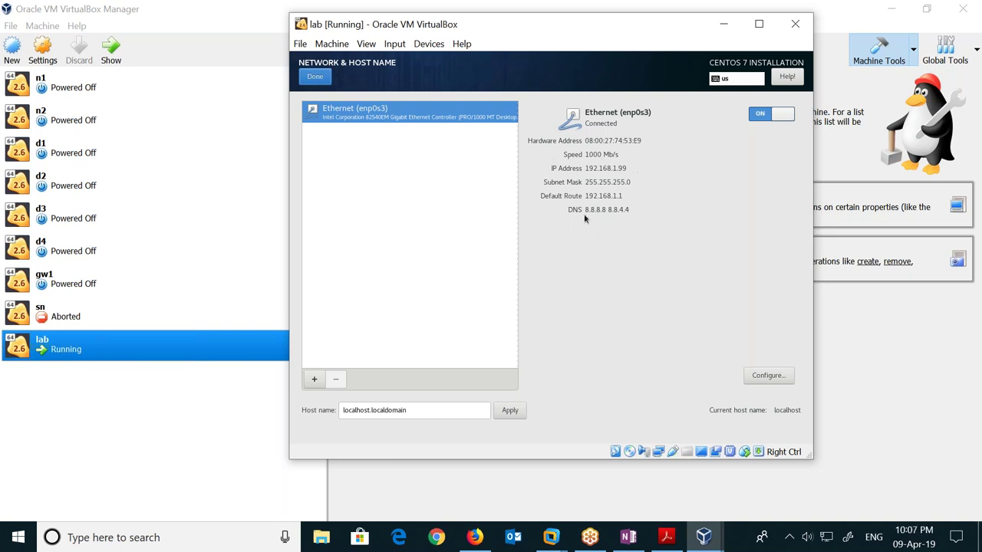
{"action": "left_click", "coordinate": [312, 77]}
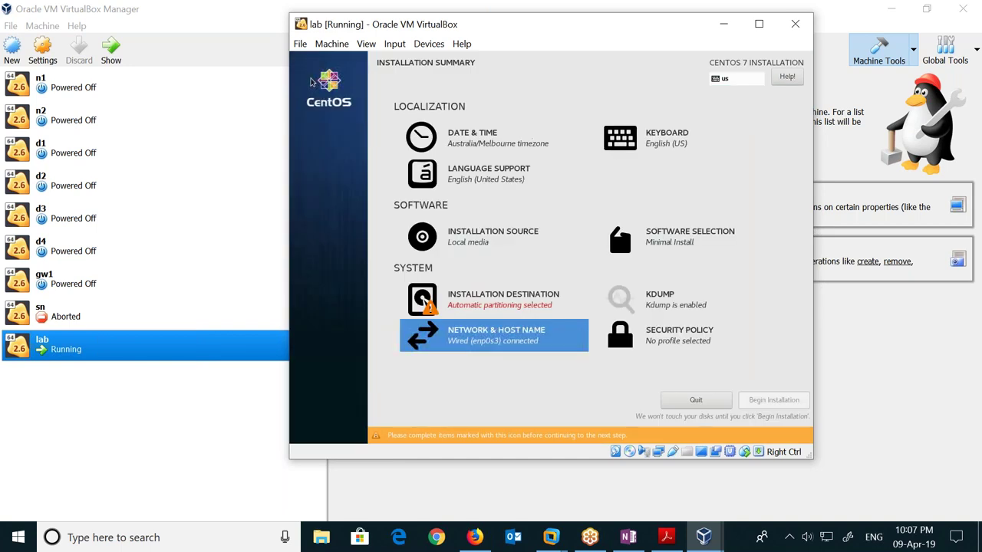
- Accept the ATA VBOX HARDDISK as installation destination with automatic partitioning and begin the installation
{"action": "left_click", "coordinate": [495, 303]}
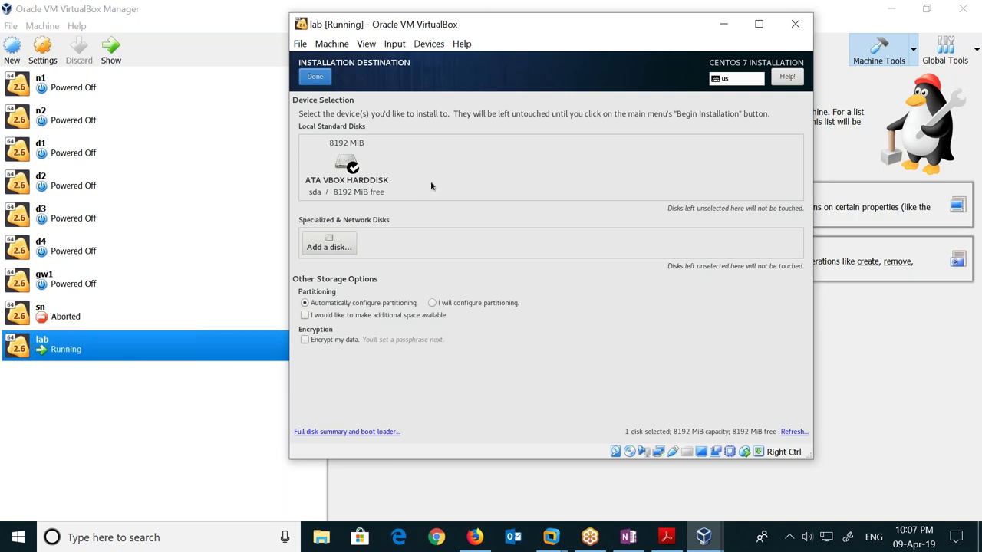
{"action": "left_click", "coordinate": [315, 77]}
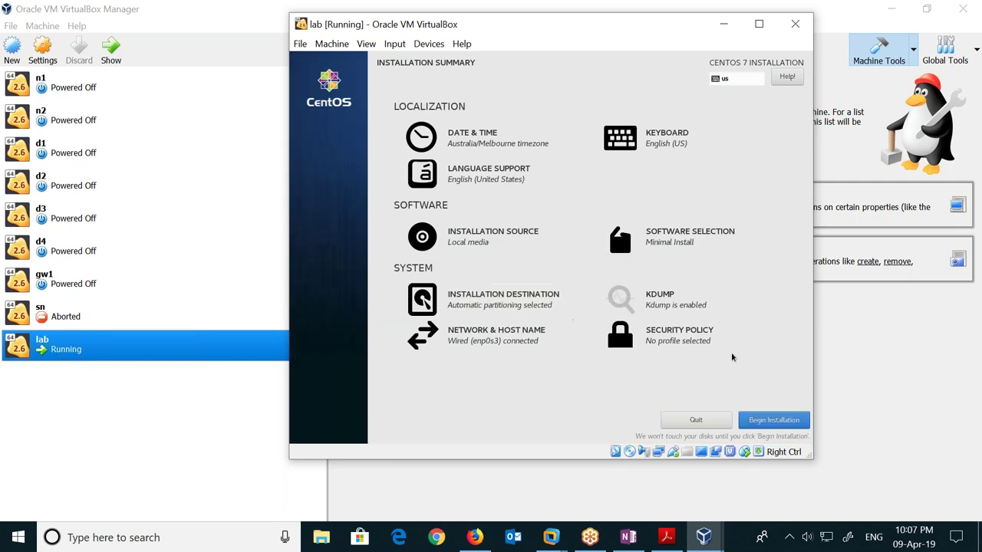
{"action": "left_click", "coordinate": [772, 420]}
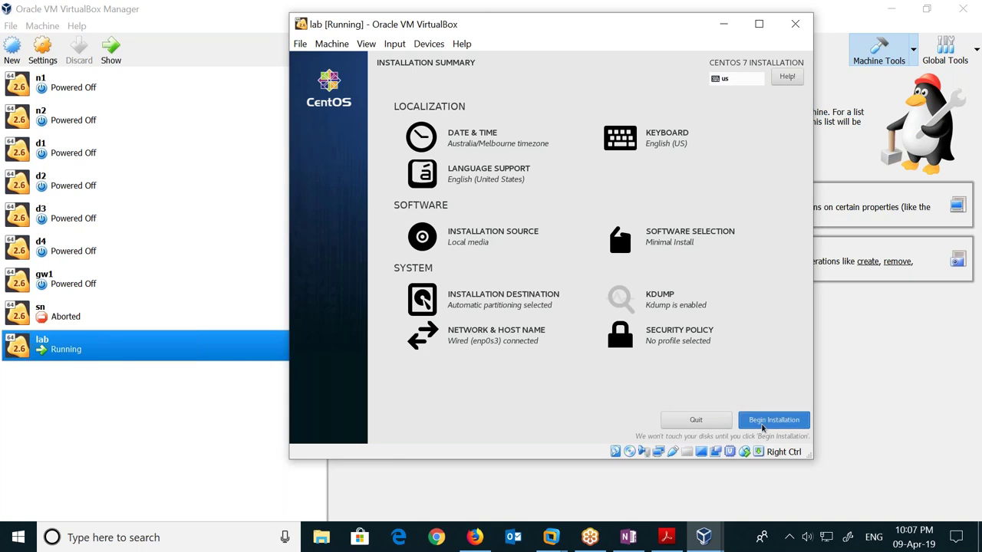
- Enter and confirm the root password for the new system, accepting it despite its weakness
{"action": "left_click", "coordinate": [479, 139]}
{"action": "type", "text": "•••••"}
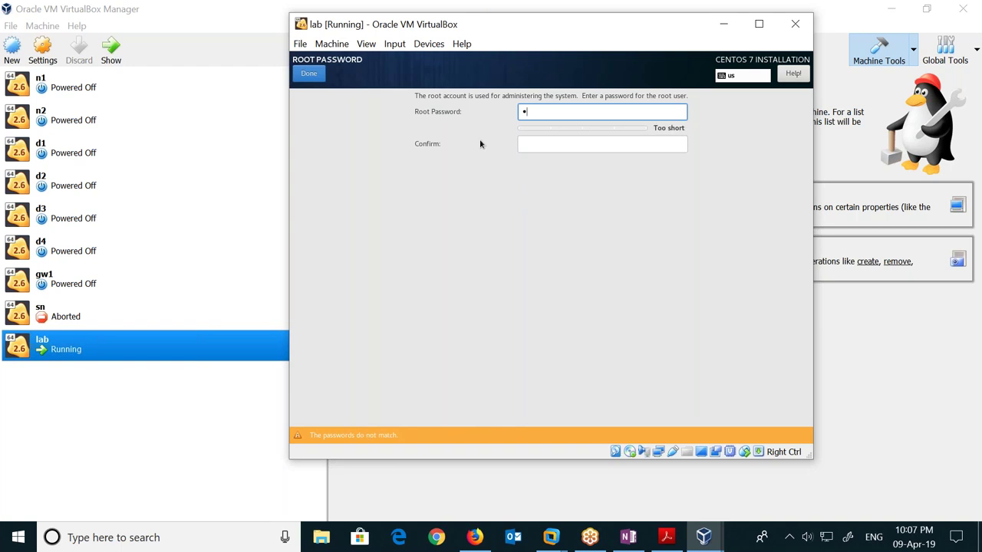
{"action": "type", "text": "•"}
{"action": "key", "text": "Tab"}
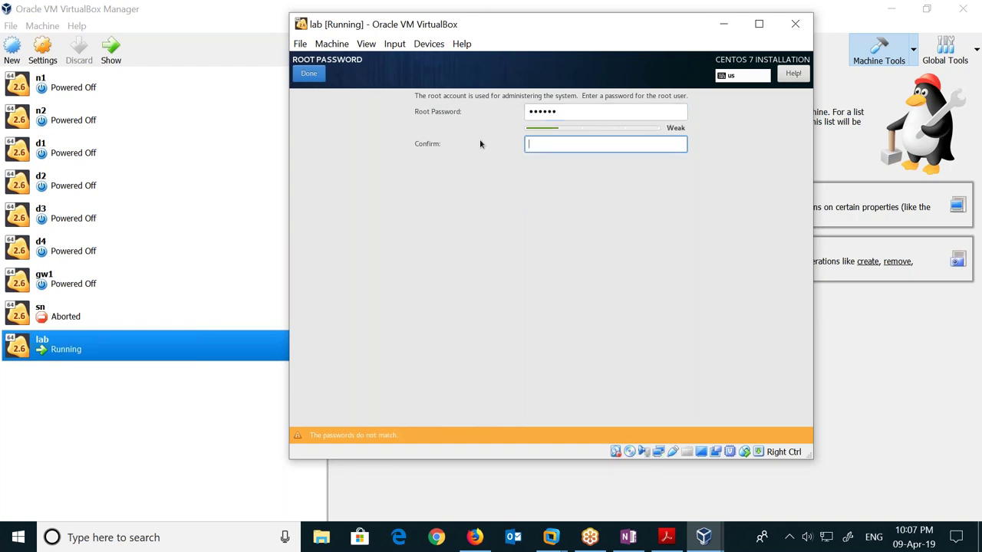
{"action": "type", "text": "••••••"}
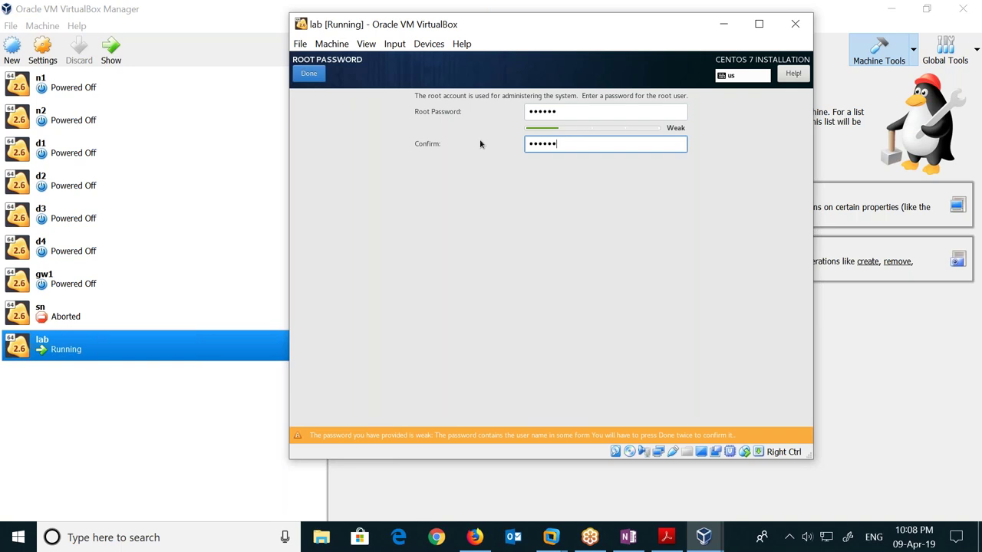
{"action": "left_click", "coordinate": [310, 73]}
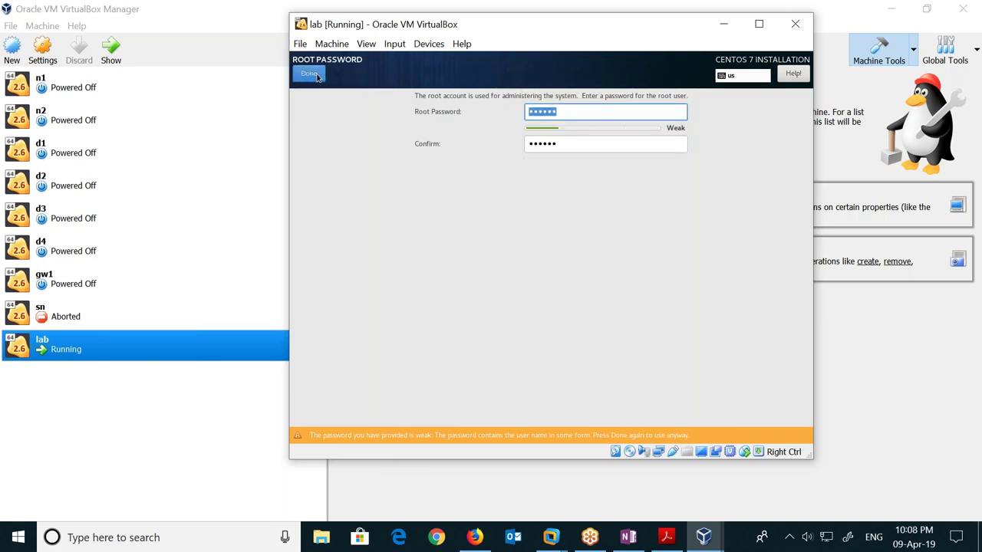
{"action": "left_click", "coordinate": [310, 74]}
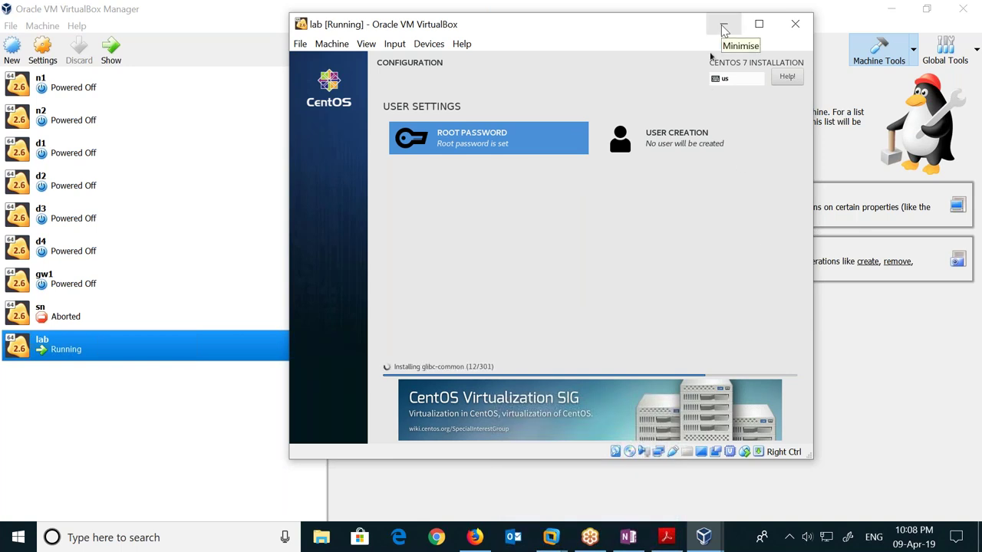
- Minimise both VirtualBox windows, switch to the repo76 machine in VMware Workstation and shift its window aside
{"action": "left_click", "coordinate": [724, 29]}
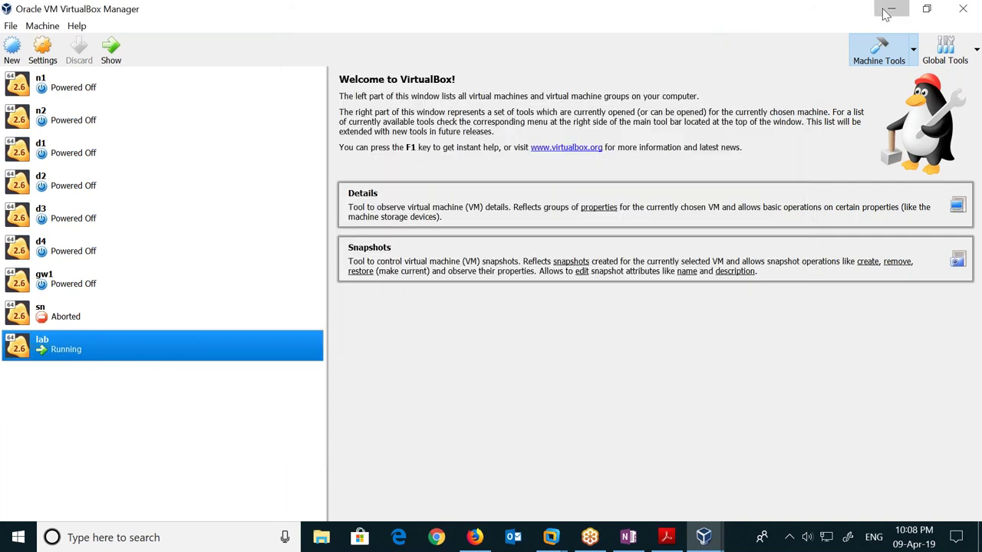
{"action": "left_click", "coordinate": [883, 10]}
{"action": "mouse_move", "coordinate": [703, 539]}
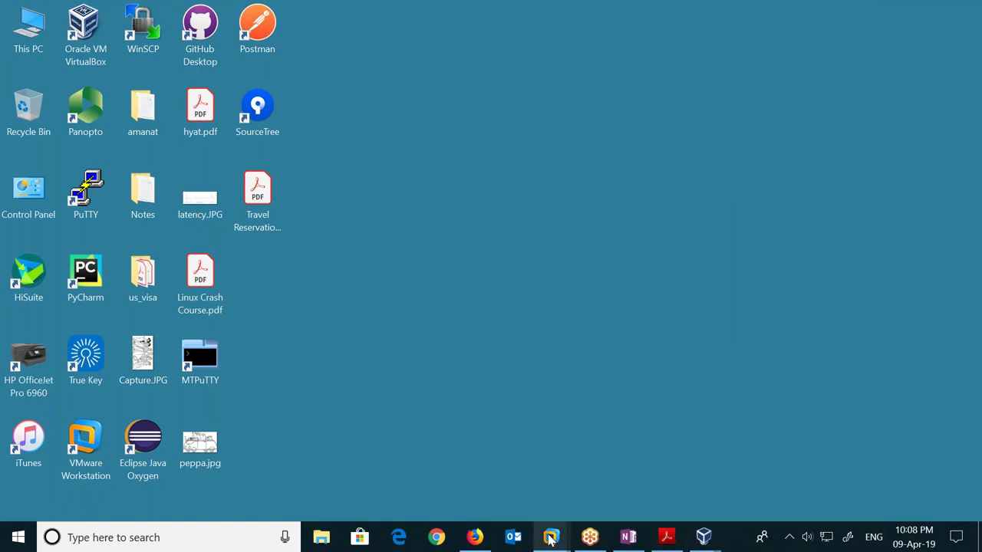
{"action": "mouse_move", "coordinate": [550, 539]}
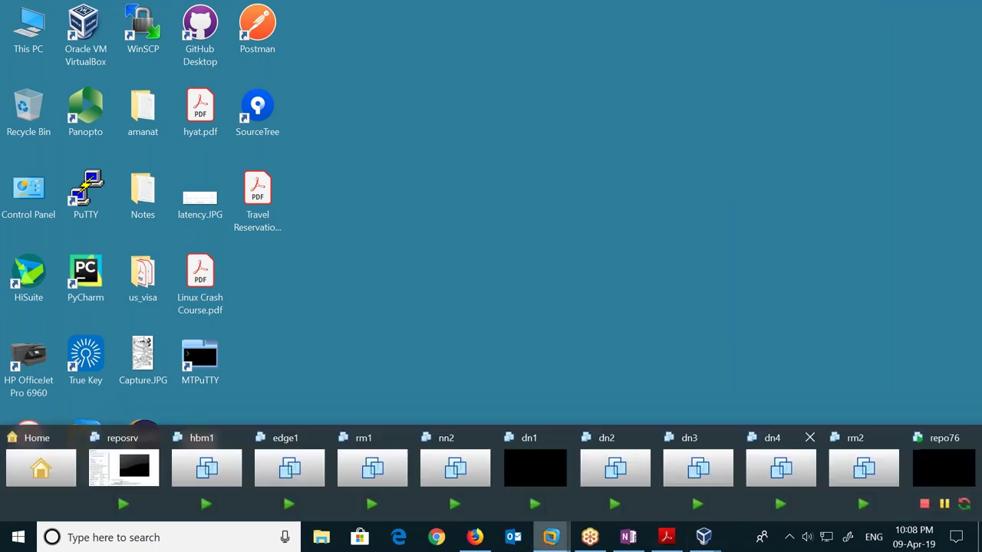
{"action": "left_click", "coordinate": [950, 463]}
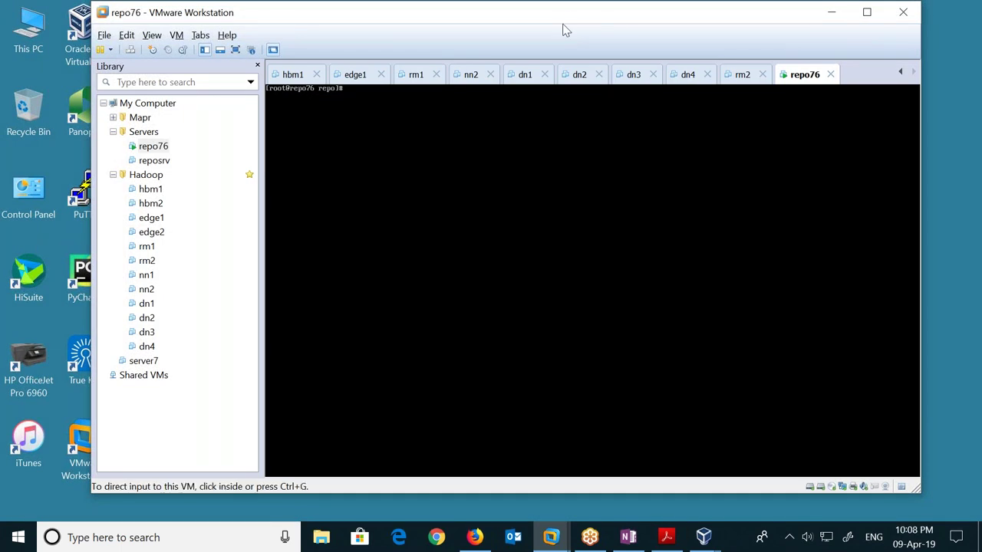
{"action": "left_click_drag", "start_coordinate": [565, 17], "coordinate": [511, 17]}
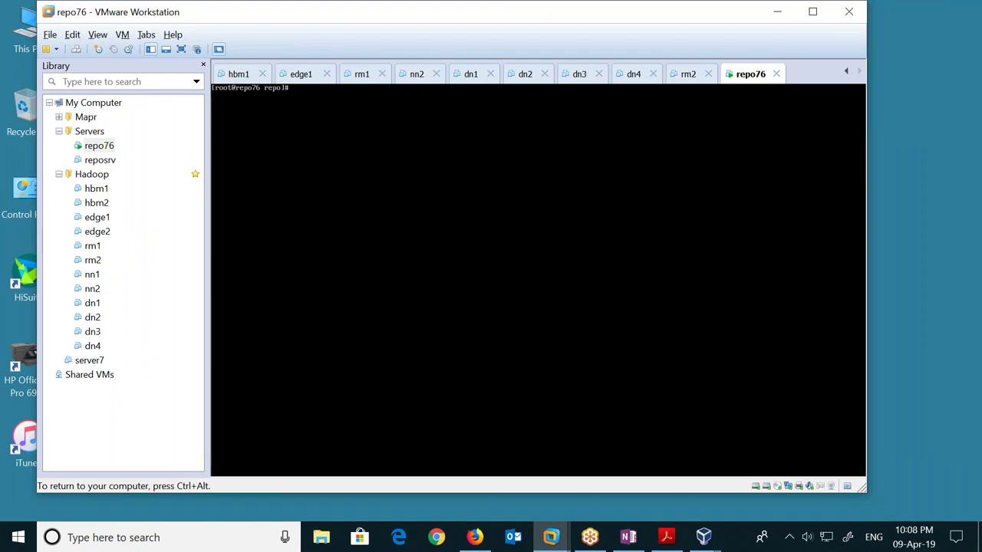
- Change to the root user's home directory on repo76 with cd and list its contents with ls -l
{"action": "type", "text": "ls"}
{"action": "key", "text": "BackSpace"}
{"action": "key", "text": "BackSpace"}
{"action": "type", "text": "cd"}
{"action": "key", "text": "Return"}
{"action": "type", "text": "ls -l"}
{"action": "key", "text": "Return"}
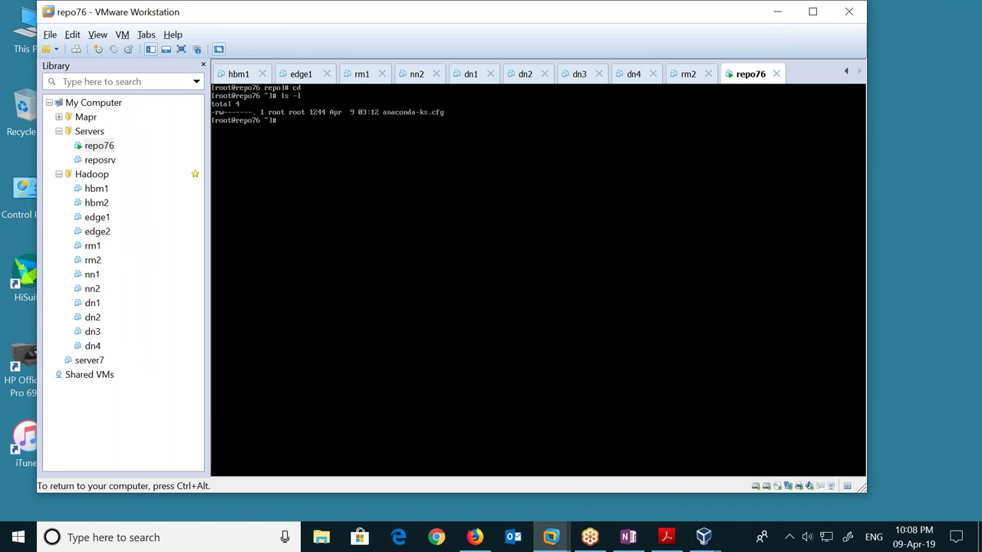
- Print the working directory with pwd, list the files with ls -l and print the directory again
{"action": "type", "text": "pwd"}
{"action": "key", "text": "Return"}
{"action": "type", "text": "ls -l"}
{"action": "key", "text": "Return"}
{"action": "type", "text": "pwd"}
{"action": "key", "text": "Return"}
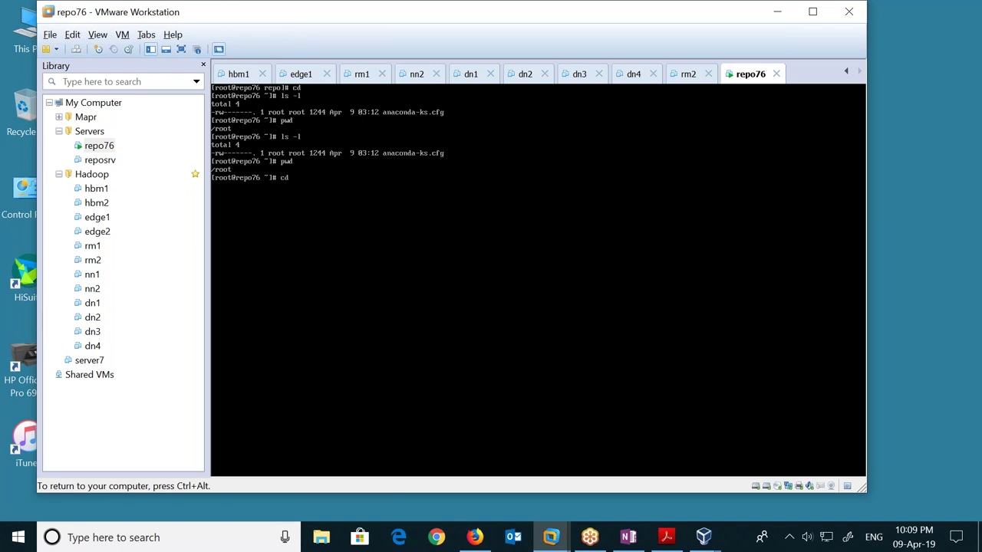
- Change to the top-level directory with cd / and list its contents with ls -l
{"action": "key", "text": "Return"}
{"action": "type", "text": "ls -l"}
{"action": "key", "text": "Return"}
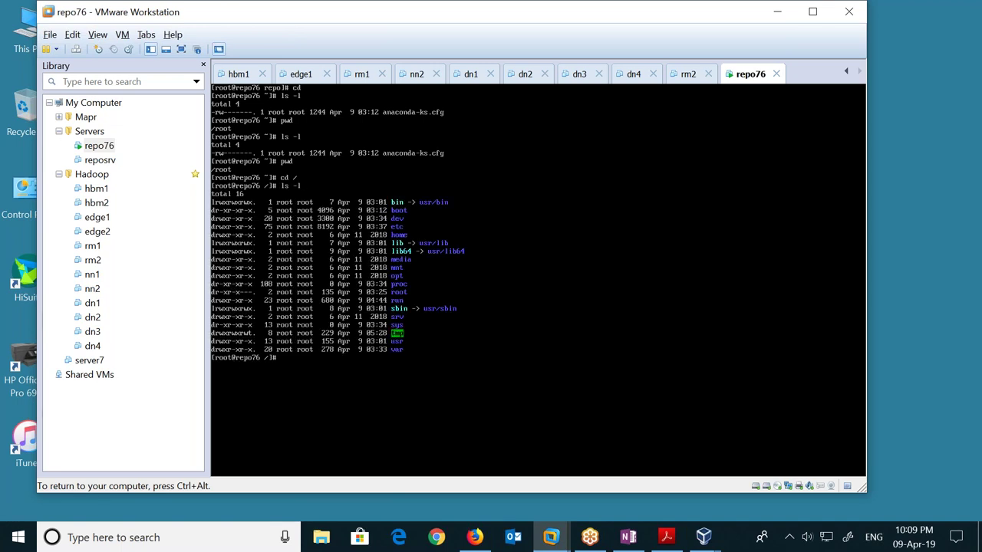